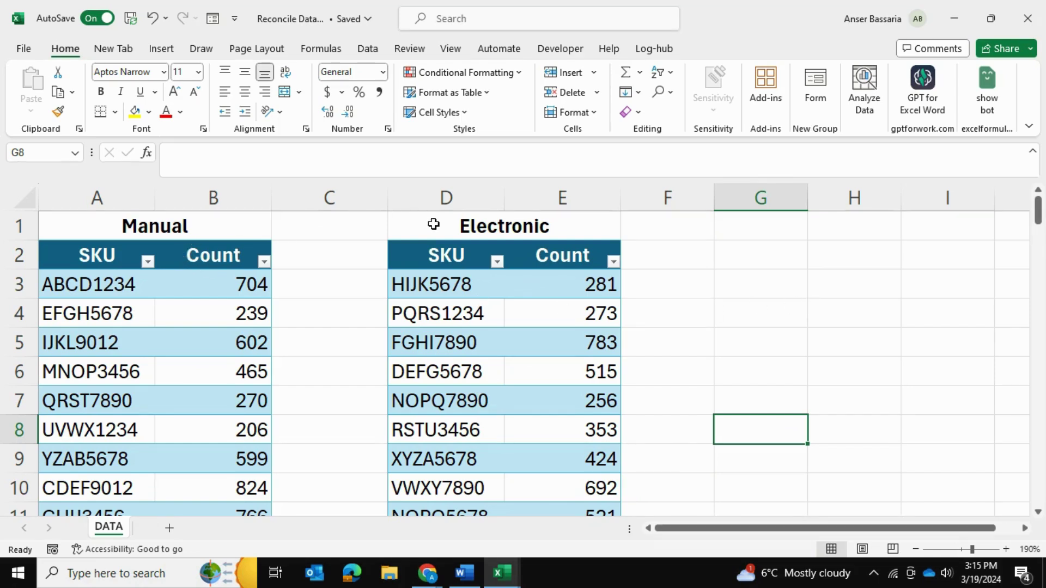
Select the top rows of the Electronic table and scroll through both tables
left_click(778, 289)
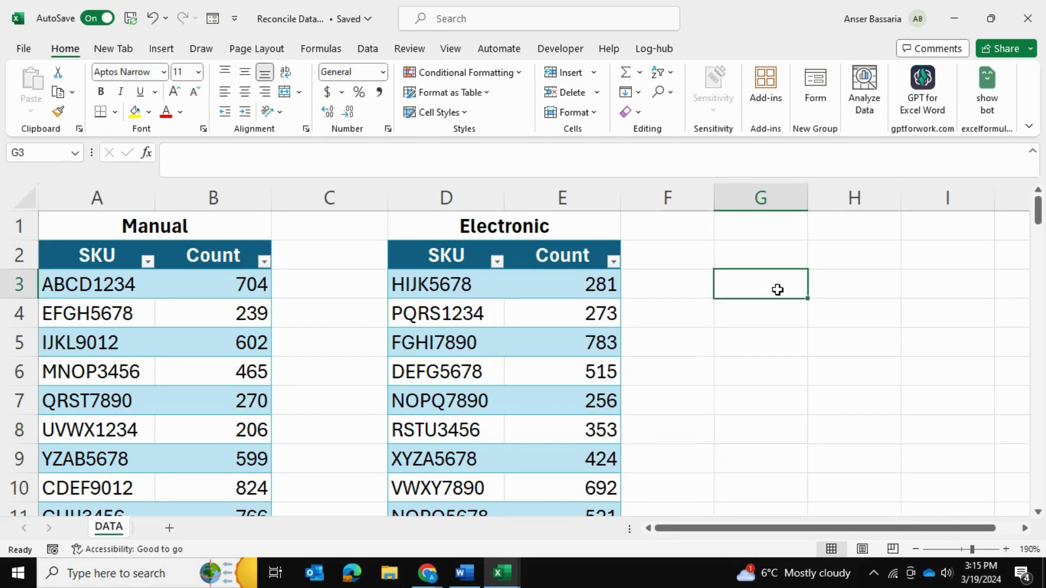
left_click(783, 364)
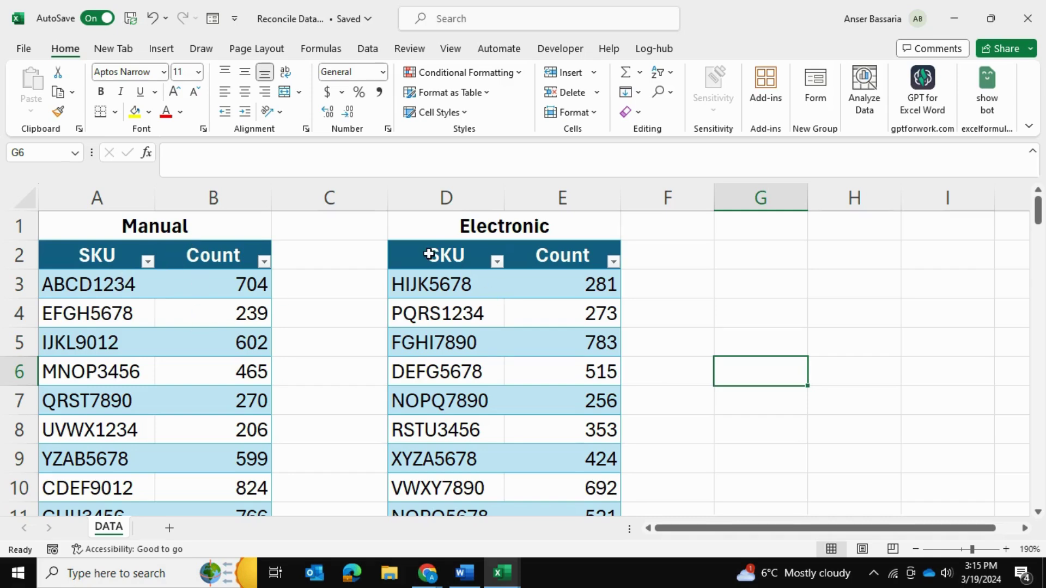
left_click_drag(430, 255, 599, 342)
left_click(727, 322)
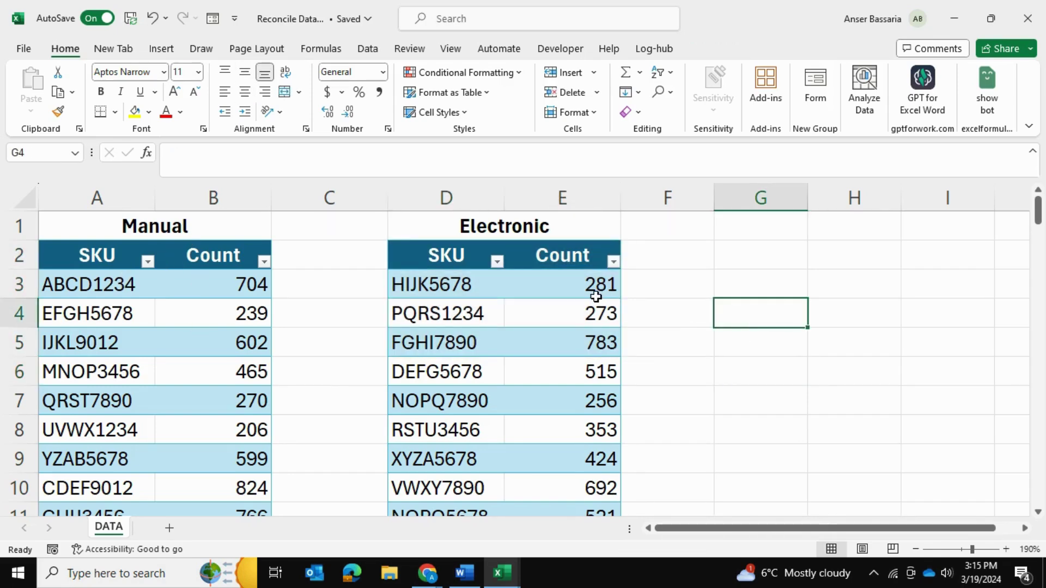
scroll(596, 296, "down", 20)
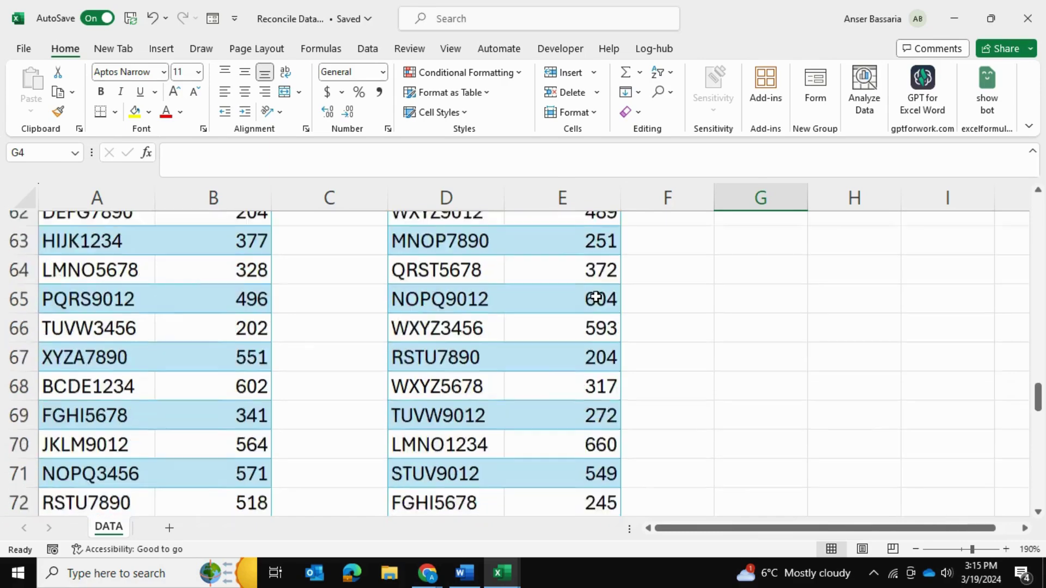
scroll(596, 297, "down", 6)
scroll(595, 296, "up", 9)
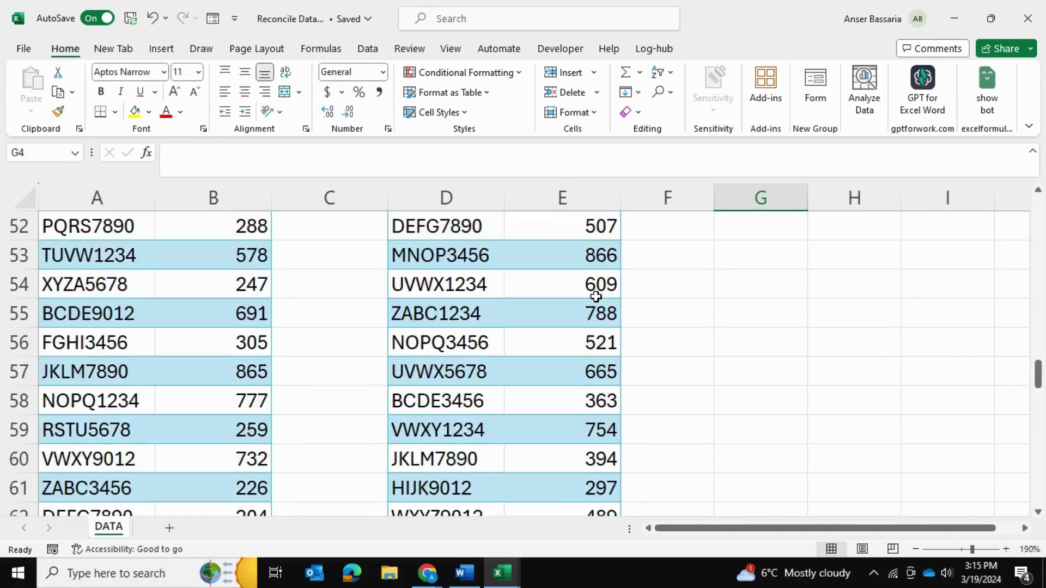
scroll(595, 296, "up", 17)
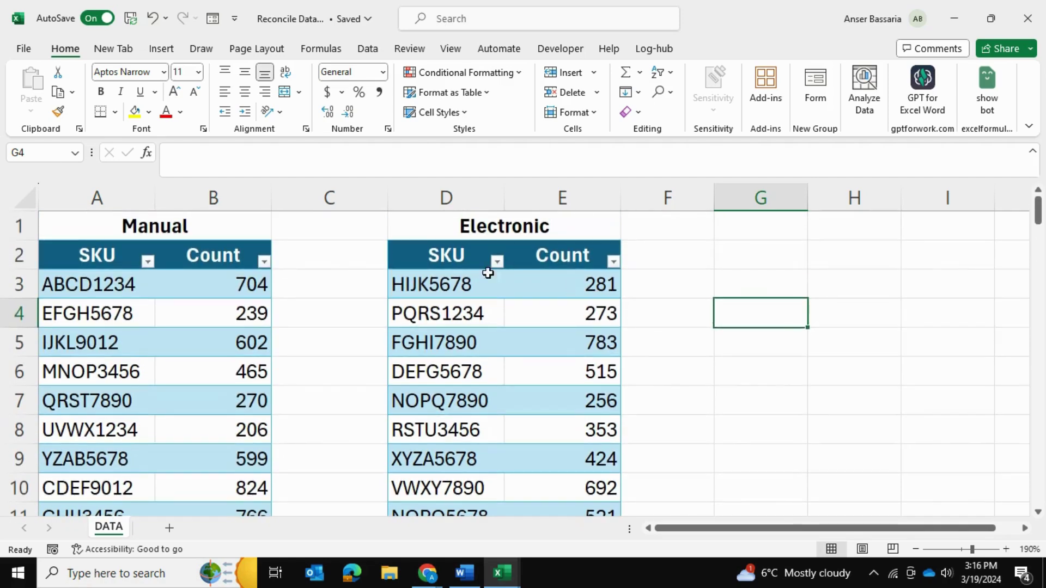
Compare the first SKUs and counts of both tables, ending on ABCD1234 with count 704
left_click_drag(110, 283, 110, 346)
left_click_drag(479, 278, 480, 354)
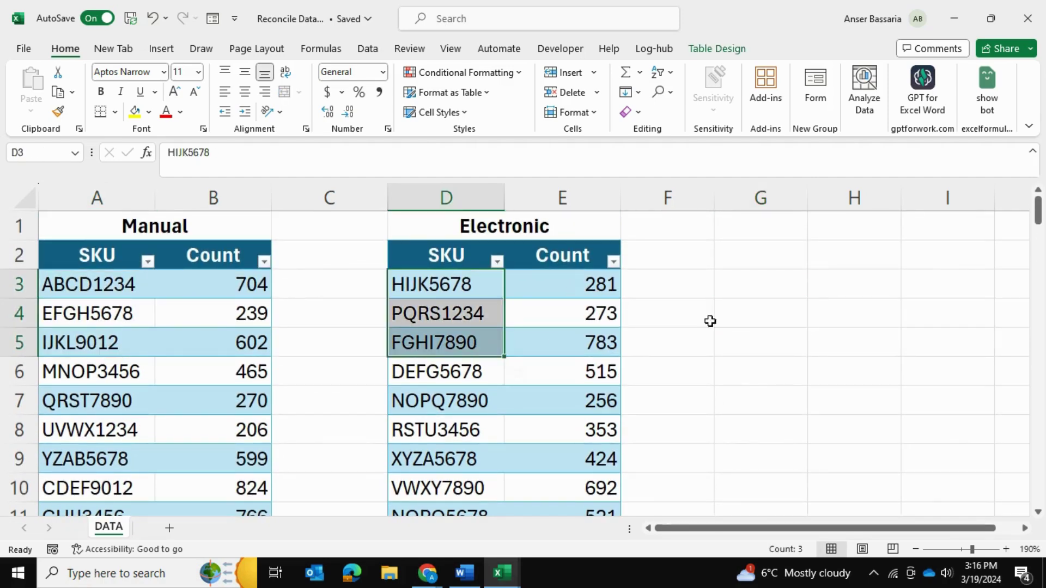
left_click(717, 318)
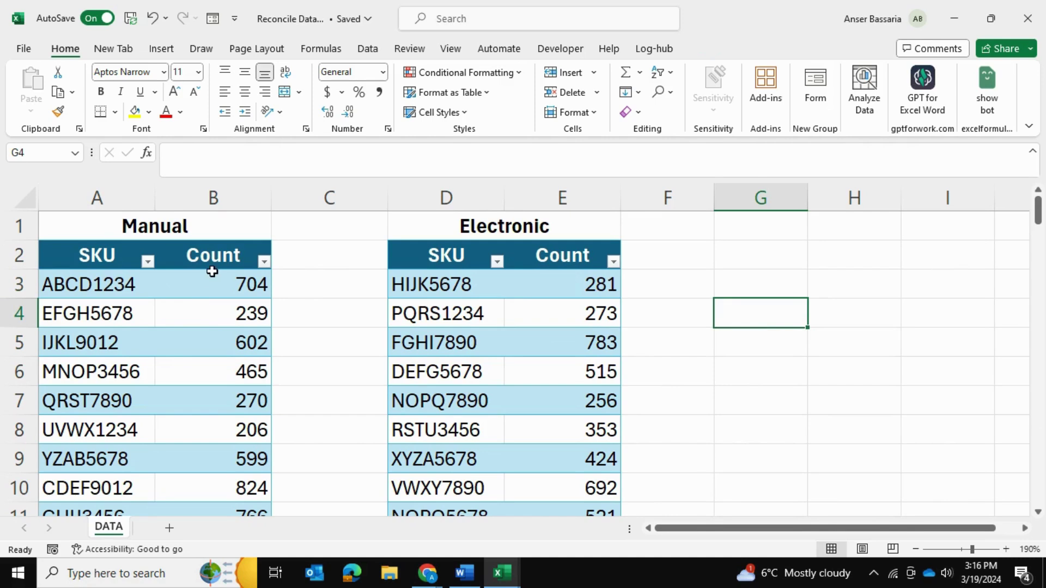
left_click_drag(212, 279, 216, 349)
left_click_drag(605, 282, 609, 364)
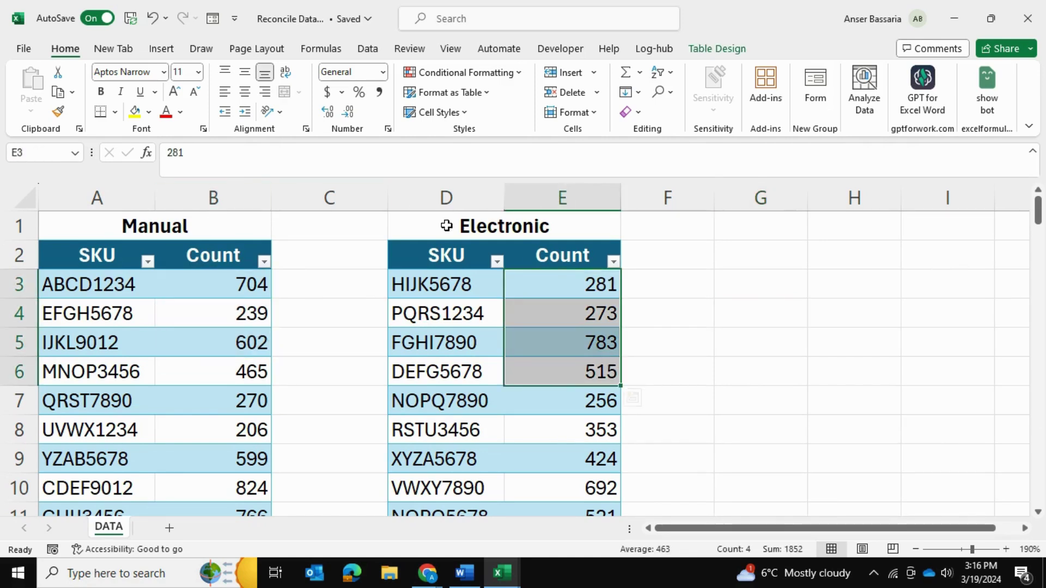
left_click(741, 297)
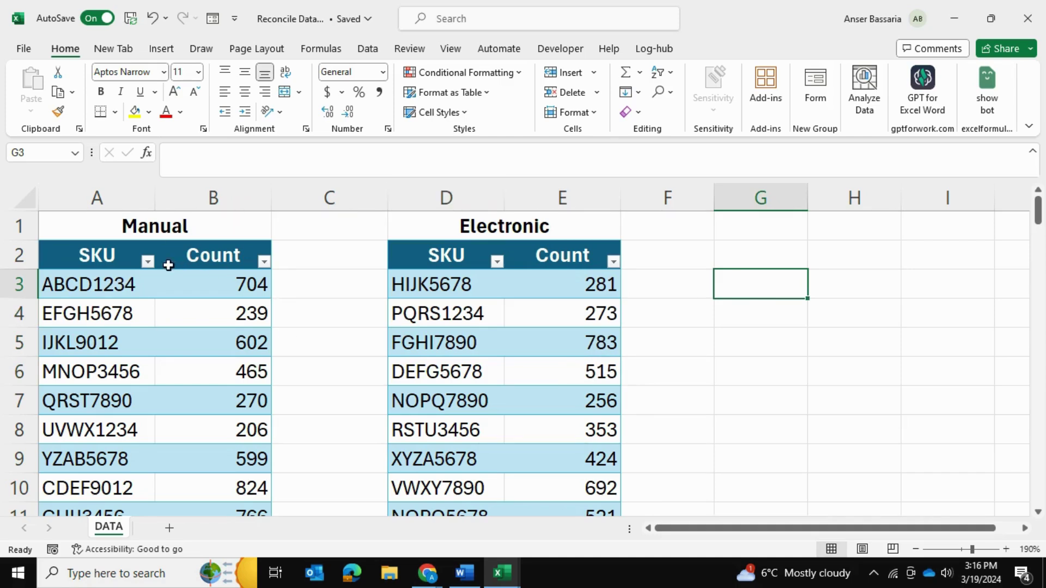
left_click(94, 284)
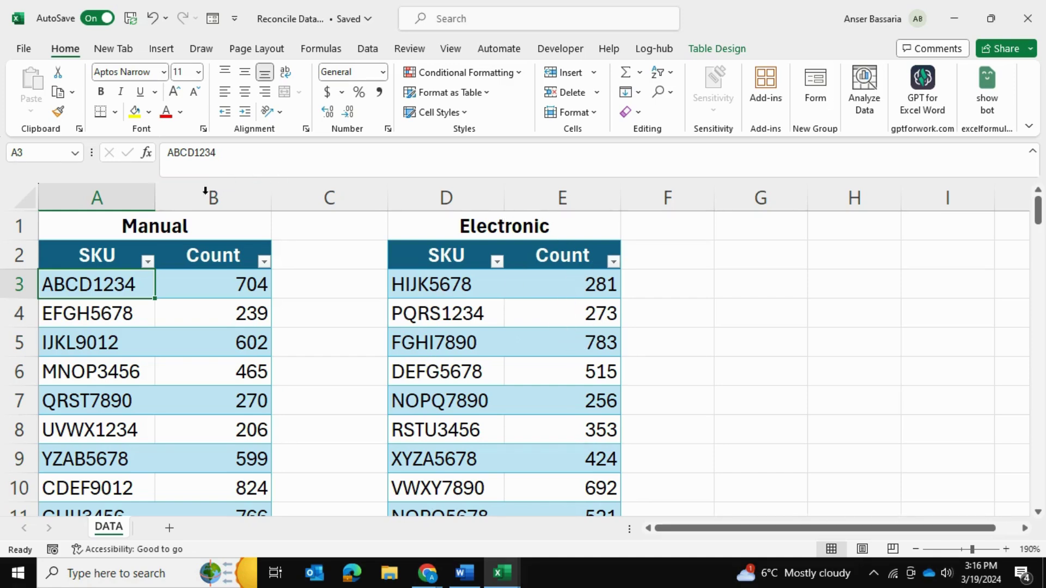
left_click(249, 284)
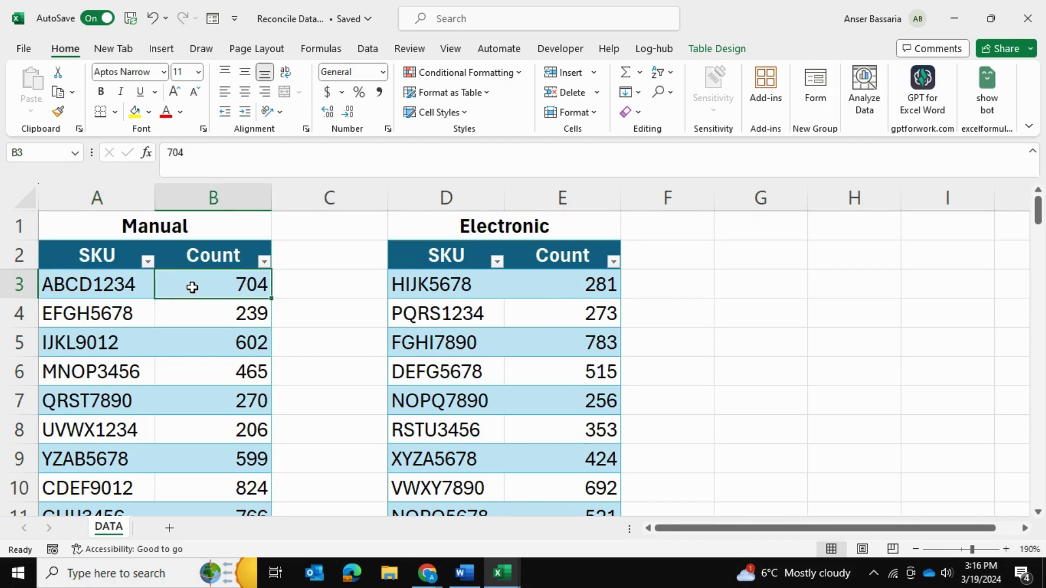
In the finished Book1 reconciliation, inspect Electronic.Count 273, the Match results and Difference 493
left_click(501, 573)
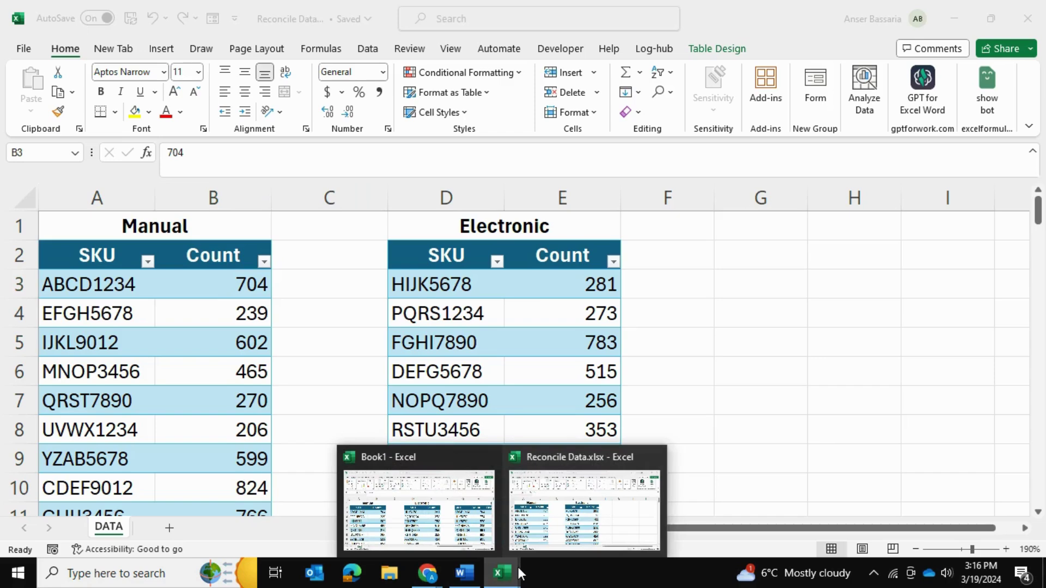
left_click(418, 509)
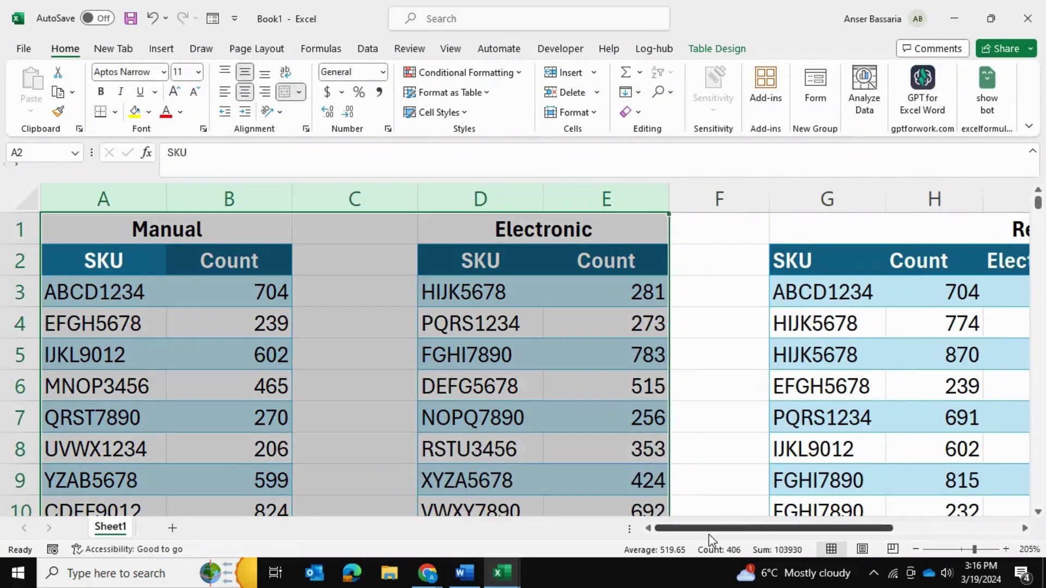
left_click_drag(709, 535, 834, 534)
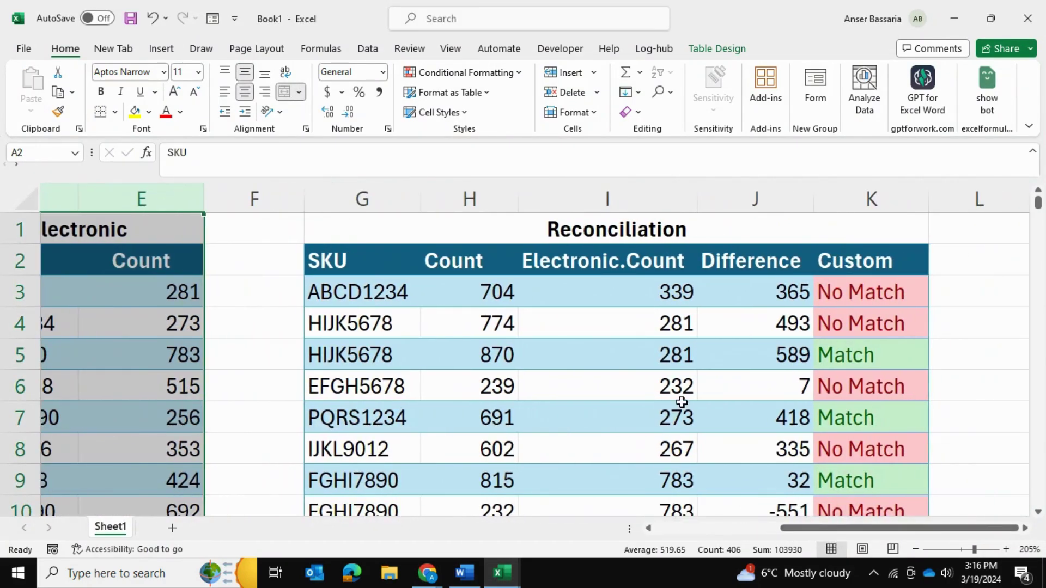
left_click(681, 403)
scroll(537, 364, "down", 6)
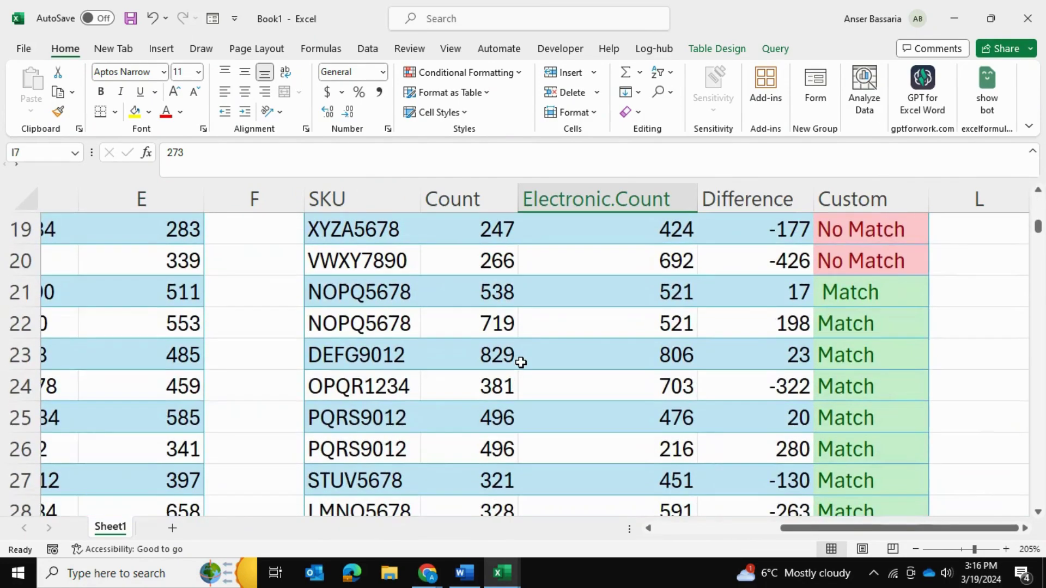
scroll(521, 362, "down", 1)
scroll(519, 362, "up", 6)
left_click(871, 323)
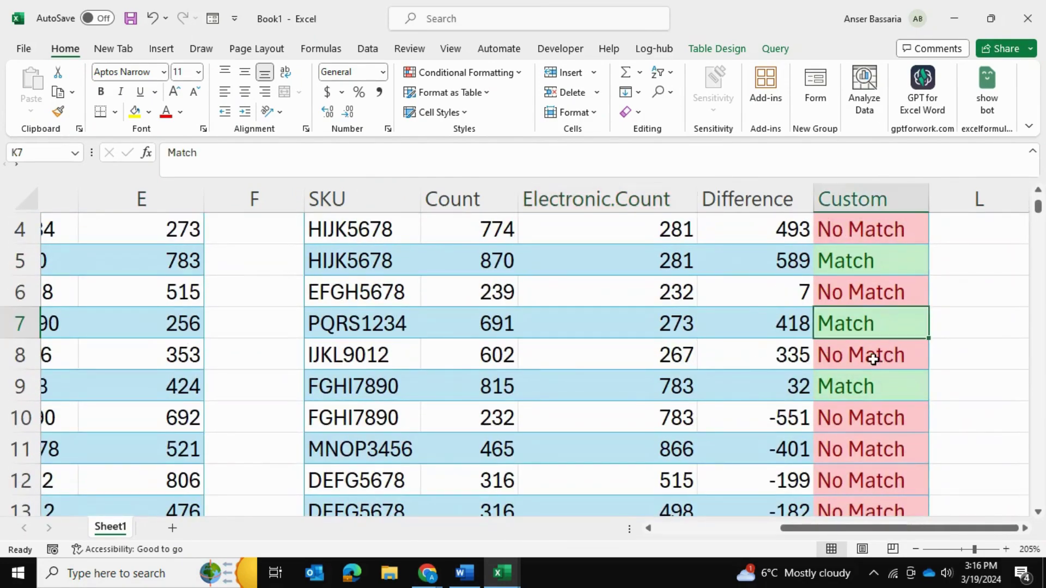
key("Down")
key("Down")
scroll(572, 355, "up", 1)
left_click(761, 270)
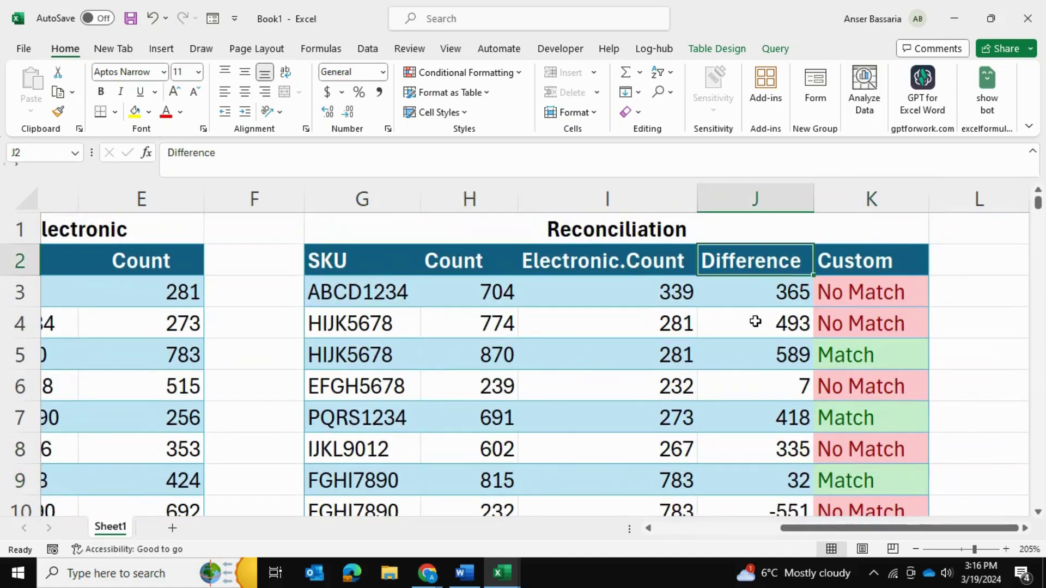
left_click(755, 322)
Back in Reconcile Data, check SKUs PQRS1234, EFGH5678 (count 239) and HIJK5678
left_click(500, 572)
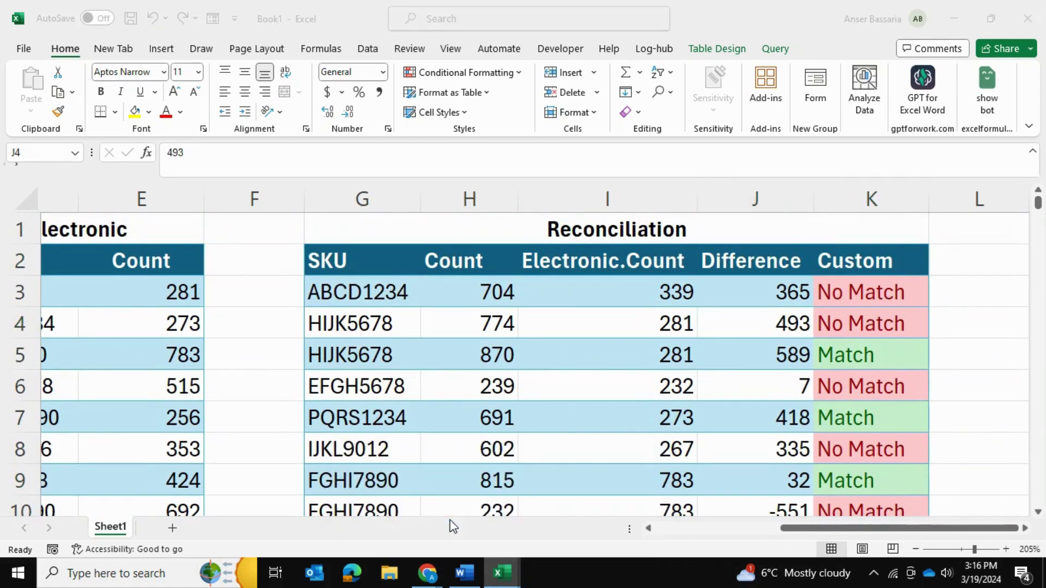
left_click(500, 572)
left_click(583, 518)
left_click(733, 357)
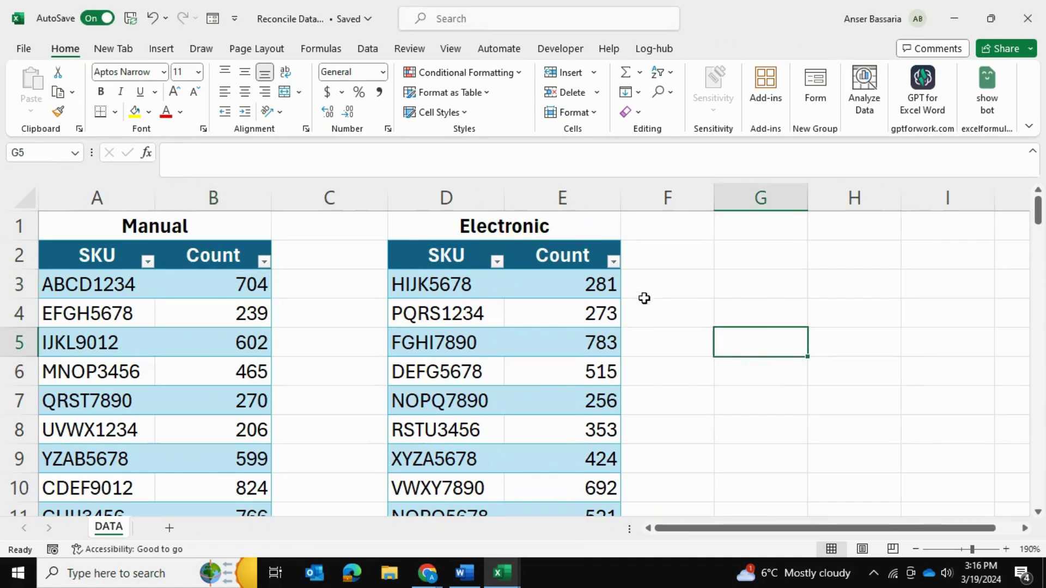
left_click(718, 227)
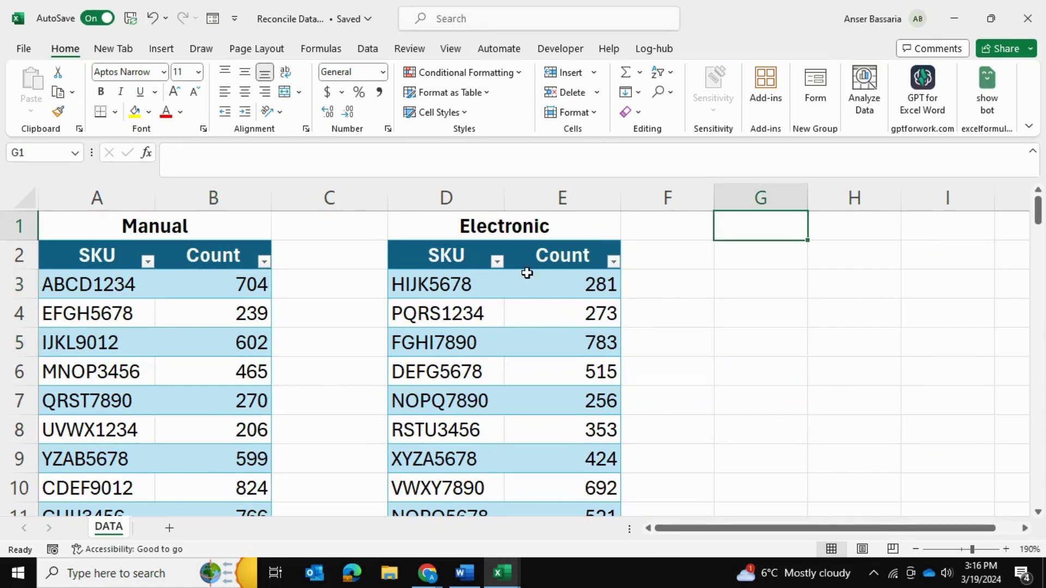
left_click(454, 256)
left_click(401, 315)
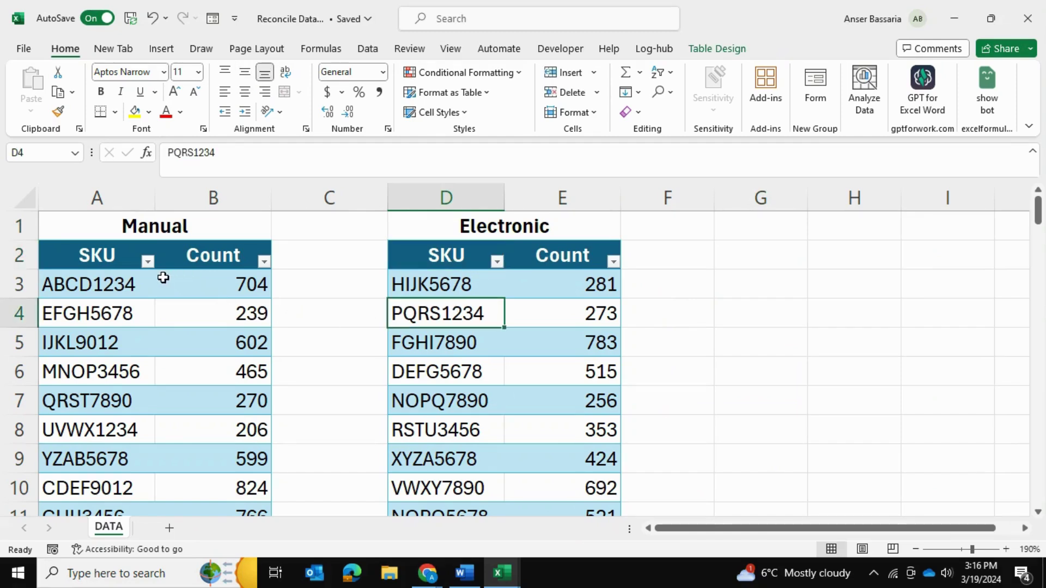
left_click(123, 303)
left_click(167, 300)
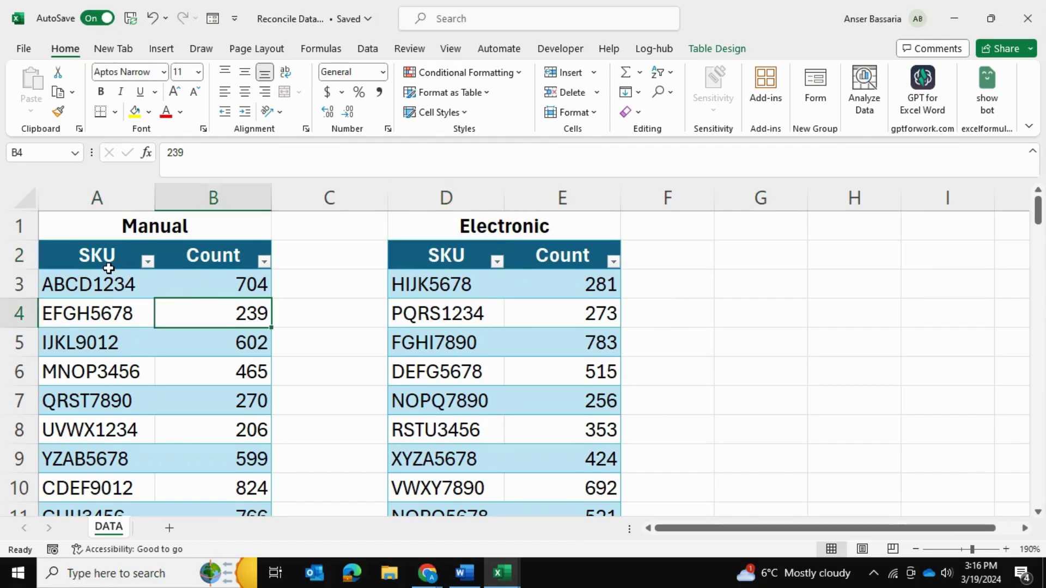
left_click(420, 282)
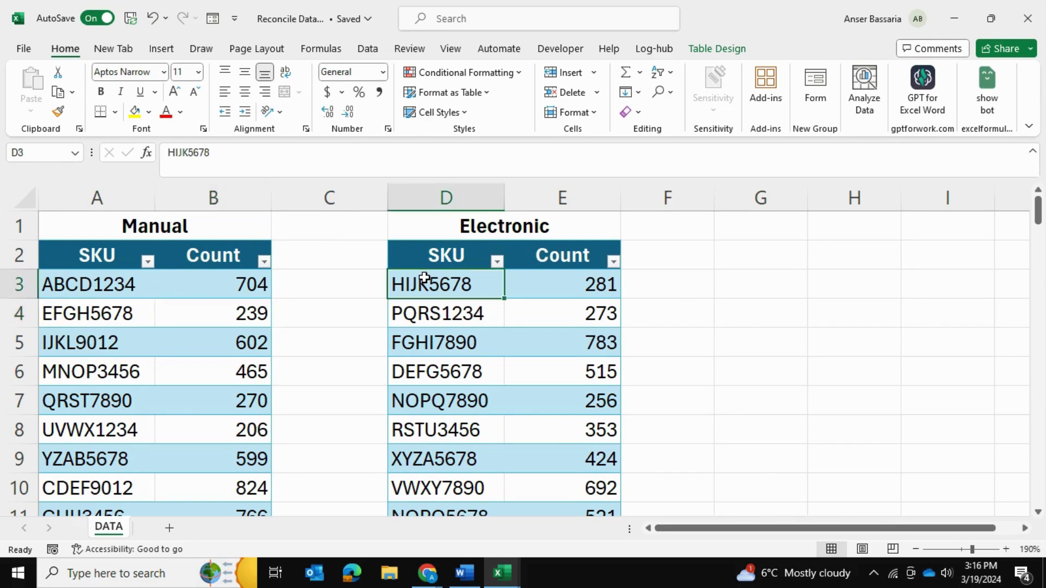
Check the table names on Table Design, cancel the stray A4 edit, and show the Data tools
left_click(707, 50)
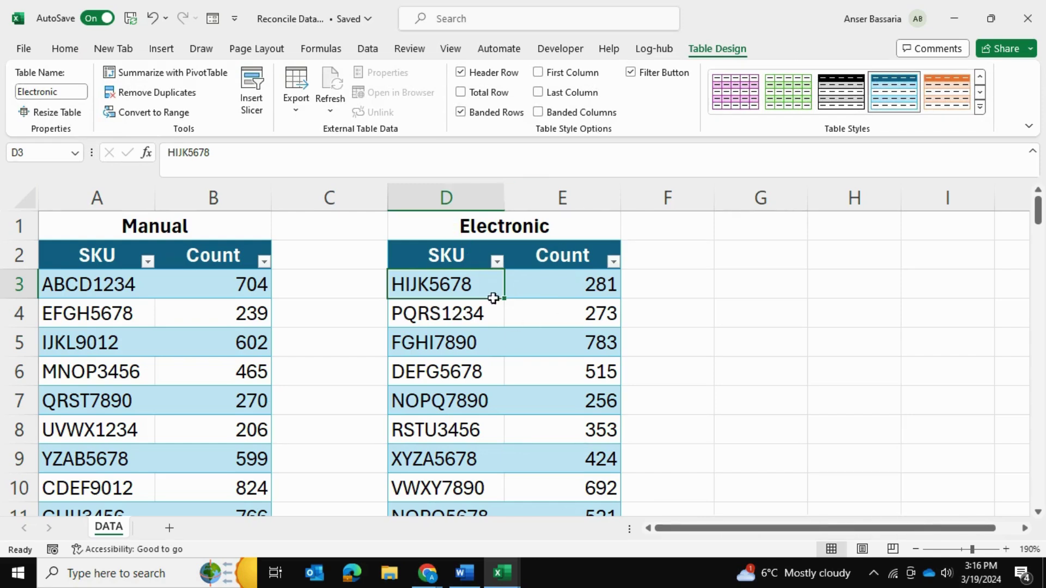
left_click(104, 315)
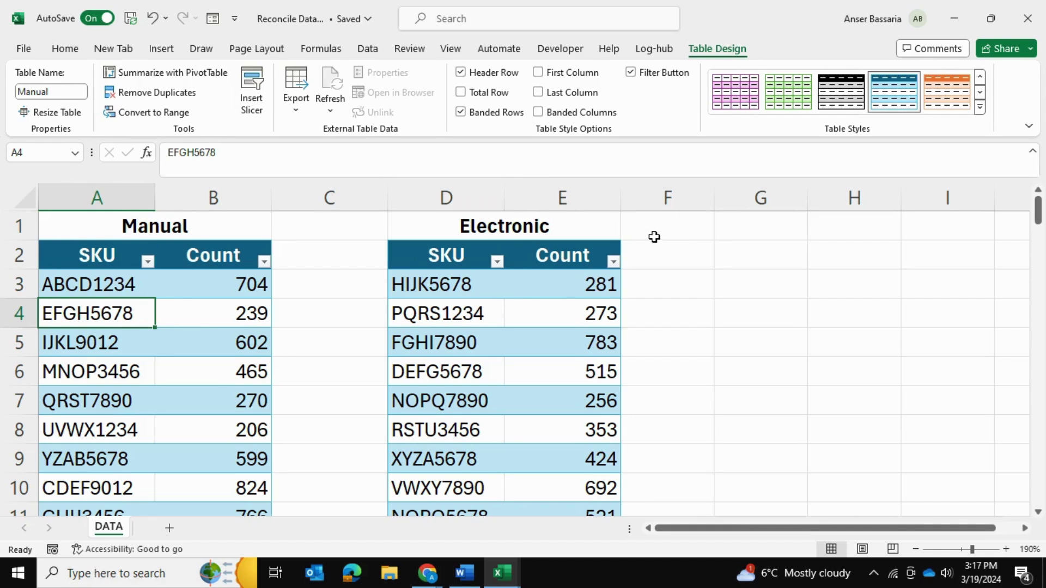
type("4")
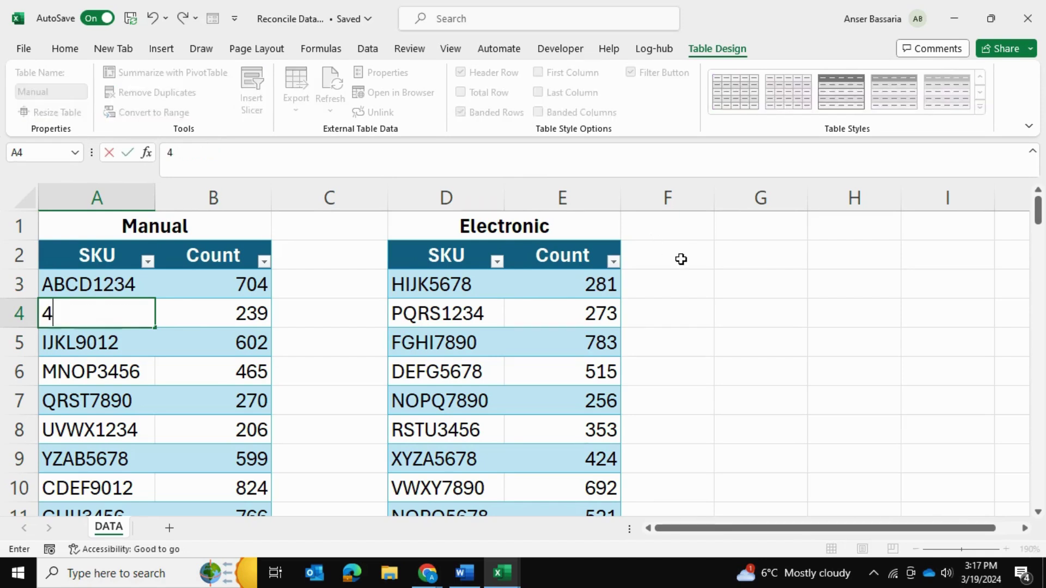
key("Escape")
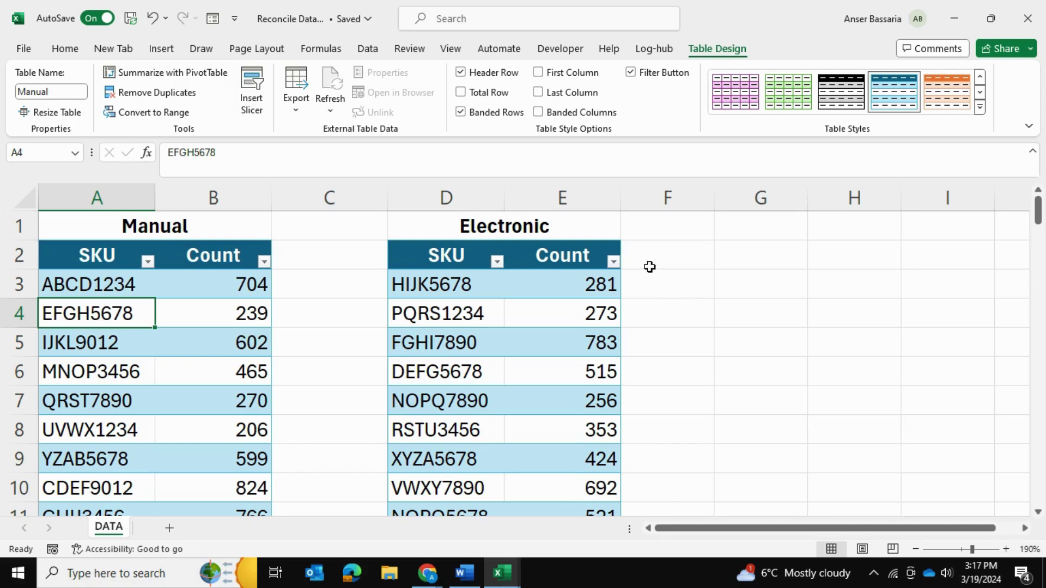
left_click(367, 50)
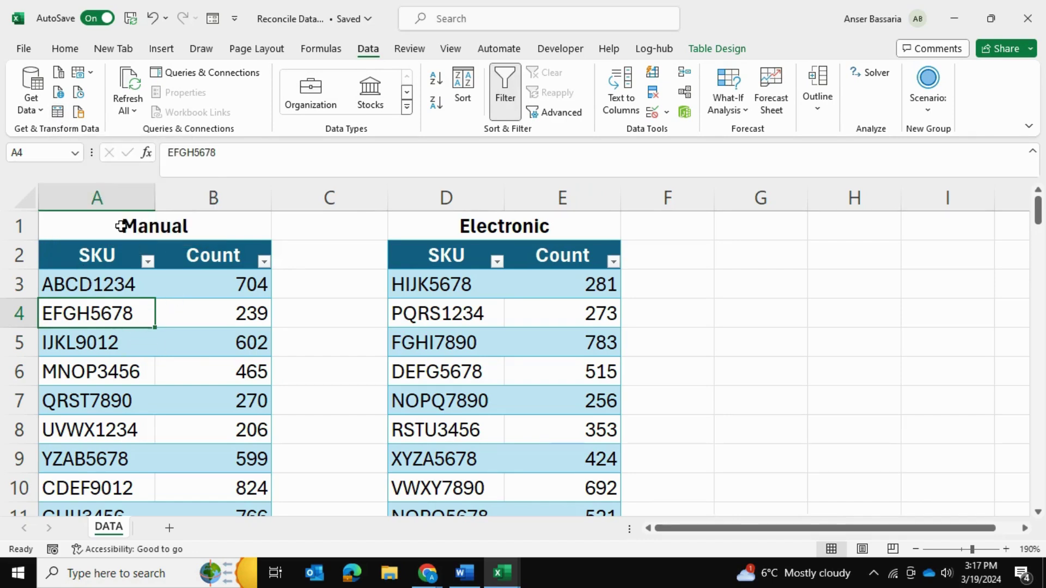
Load the Manual table into Power Query as a connection only, then pick the Electronic table
left_click(57, 112)
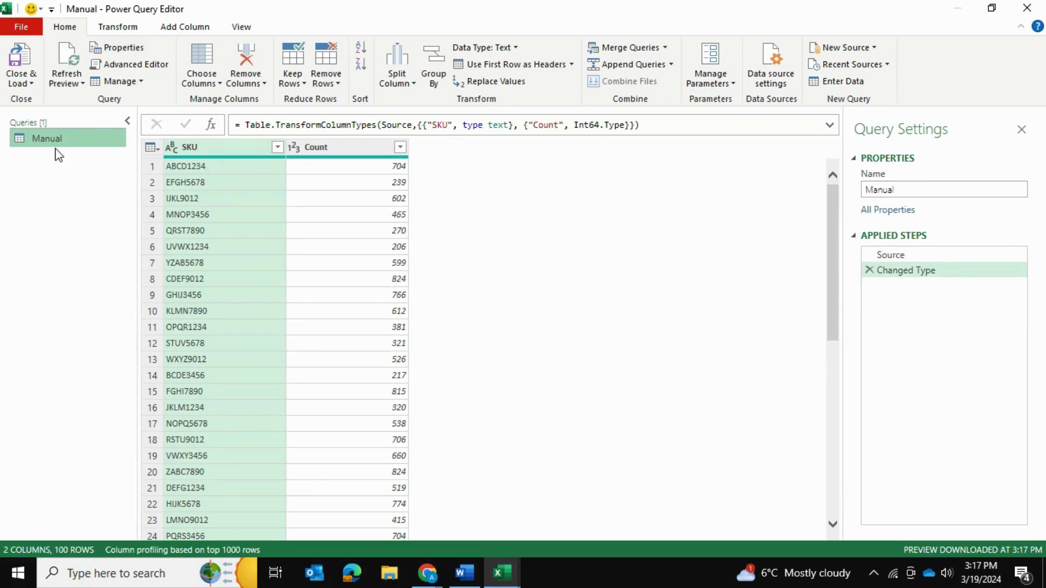
left_click(15, 81)
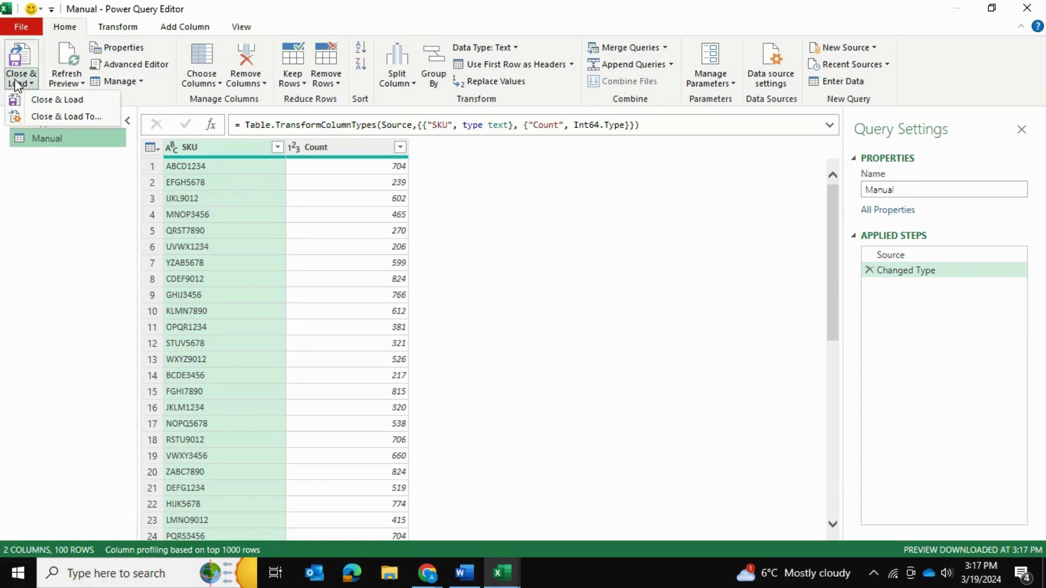
left_click(63, 99)
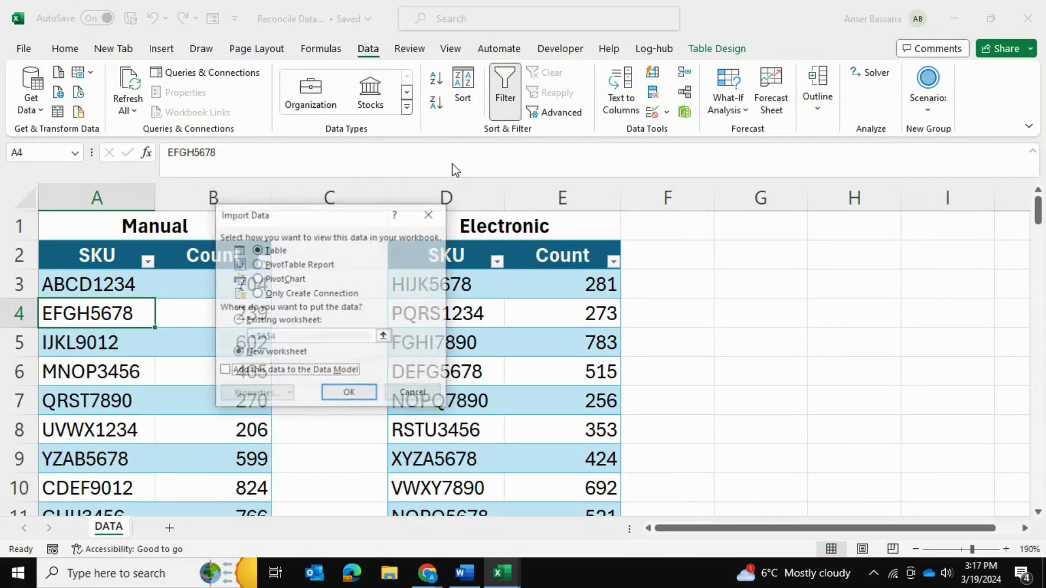
left_click(277, 298)
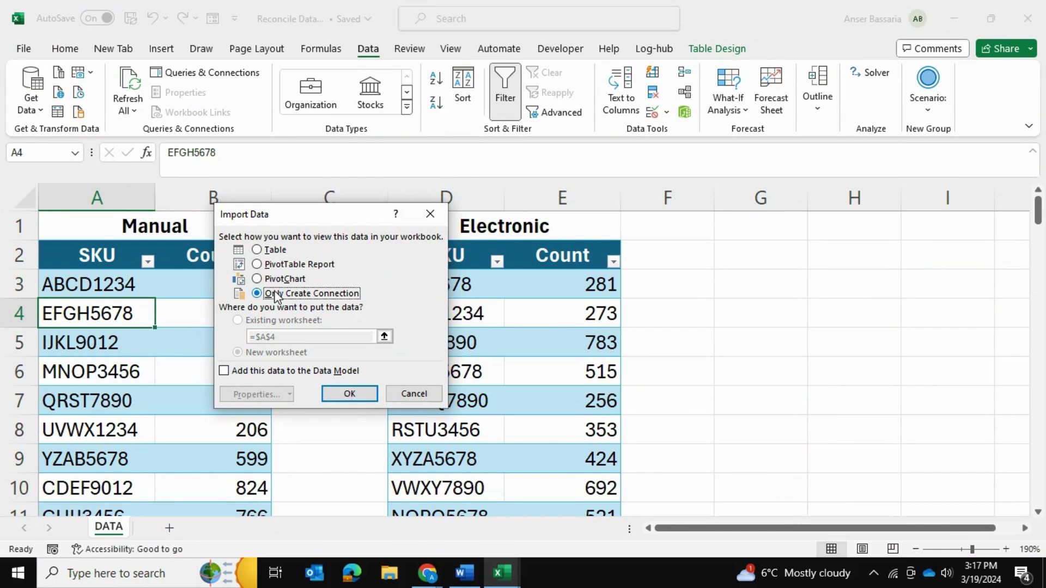
left_click(359, 392)
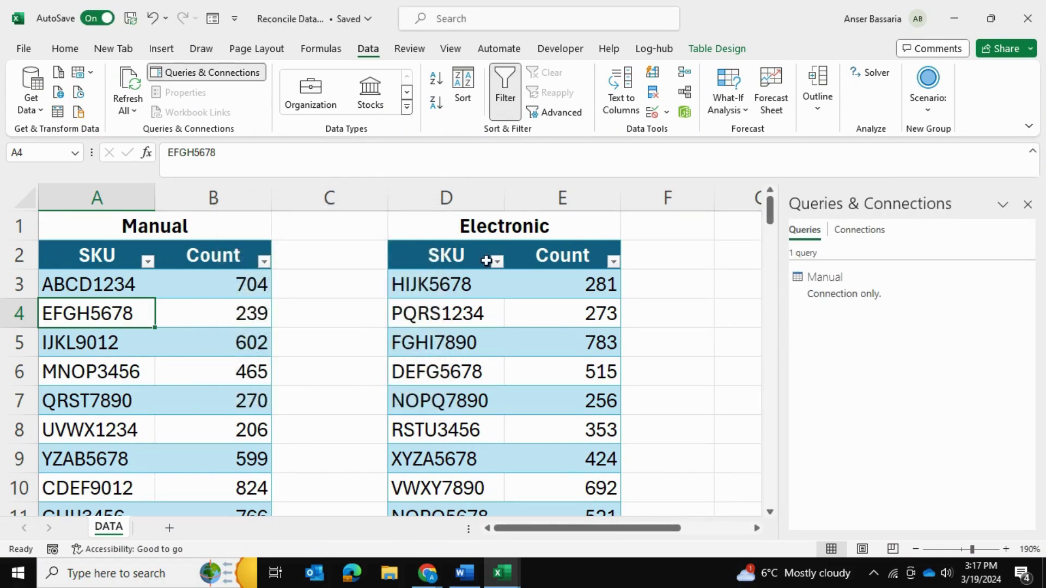
left_click(448, 250)
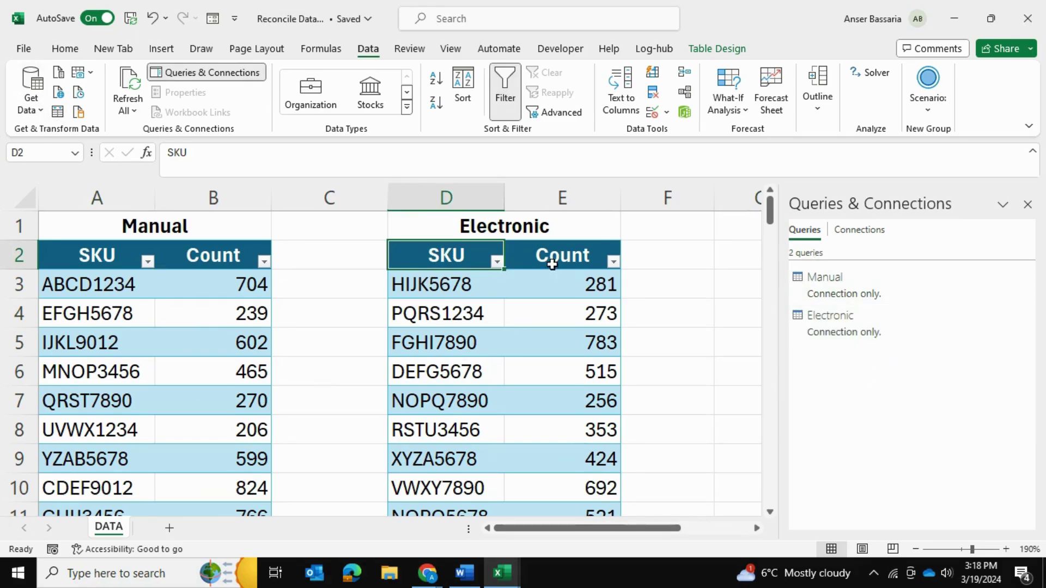
mouse_move(853, 335)
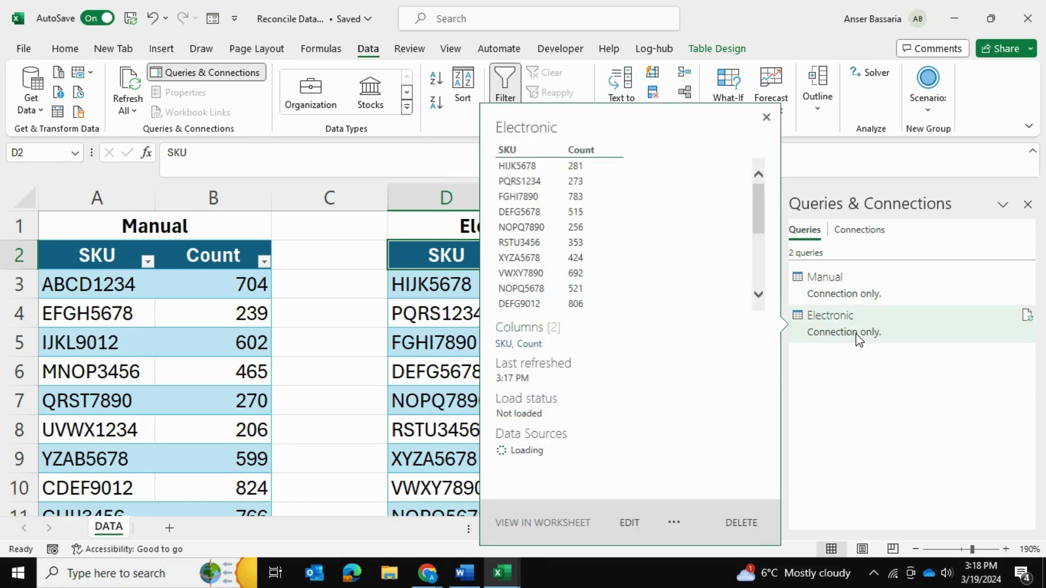
Create a new query, Electronic (2), as a reference to the Electronic query
right_click(881, 325)
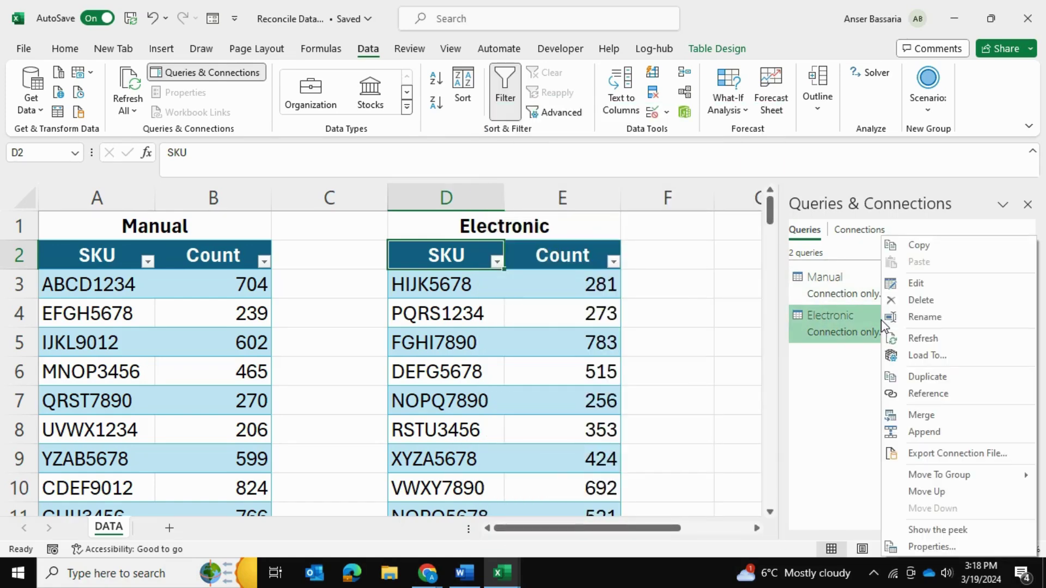
left_click(925, 392)
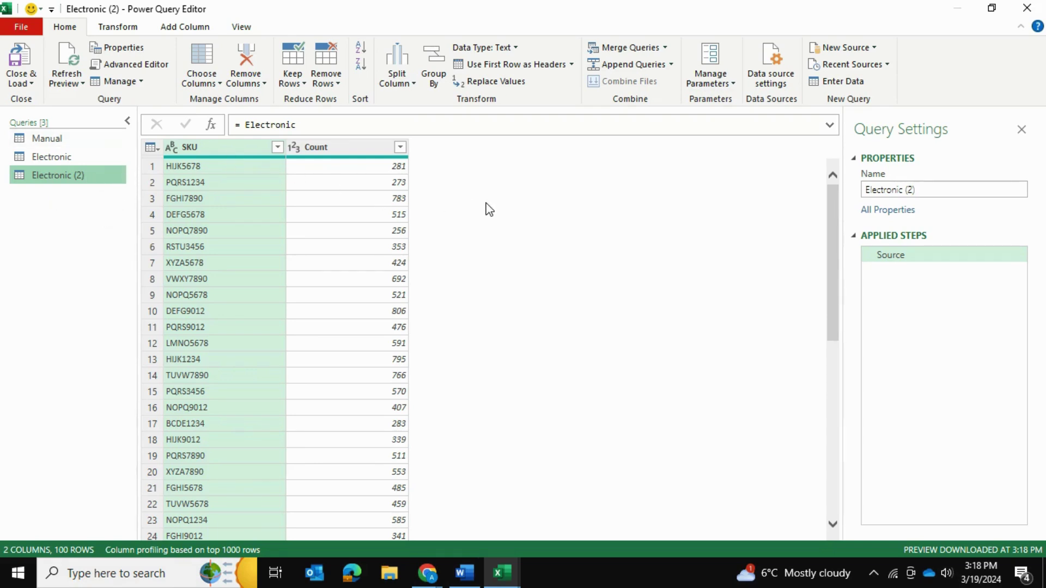
Append the Manual query to Electronic (2), giving 200 SKU and Count rows
left_click(672, 64)
left_click(669, 84)
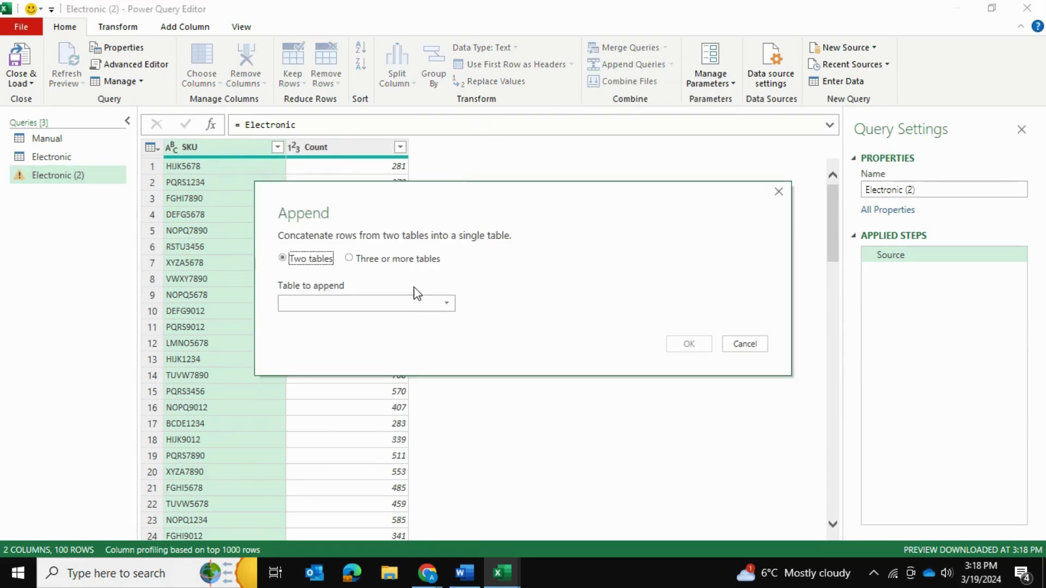
left_click(326, 301)
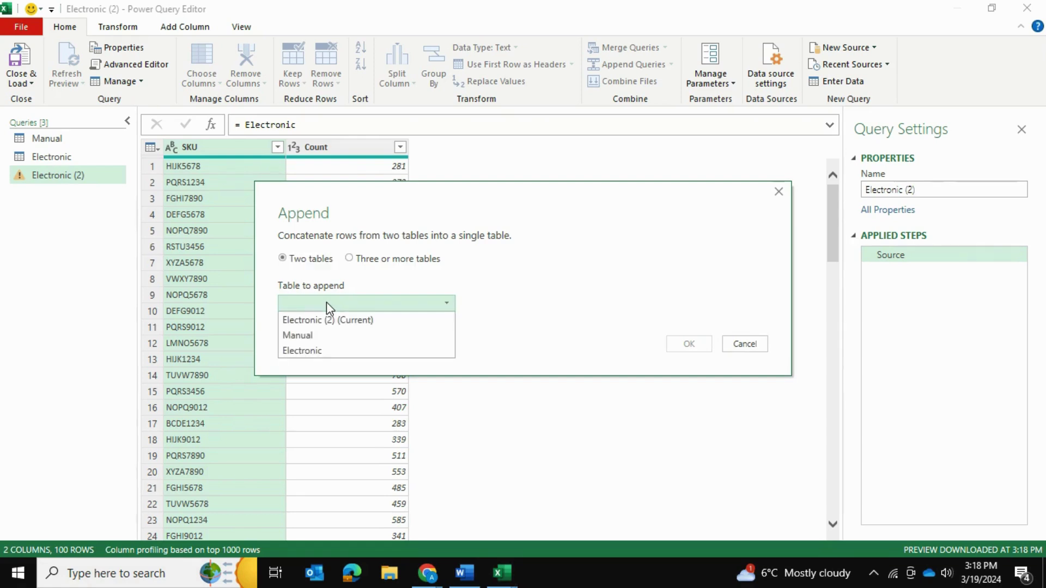
left_click(328, 333)
left_click(687, 348)
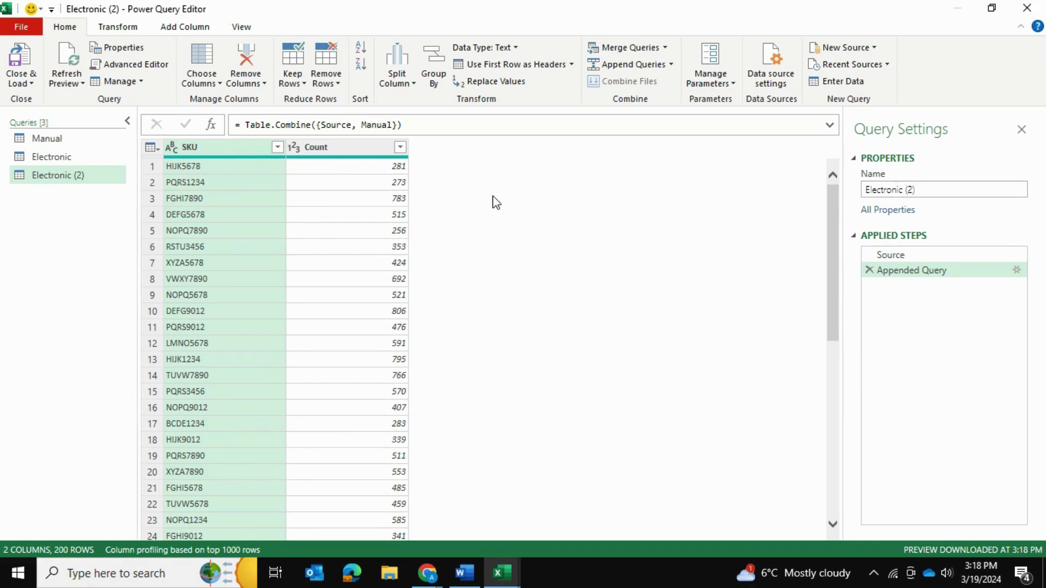
scroll(496, 203, "down", 20)
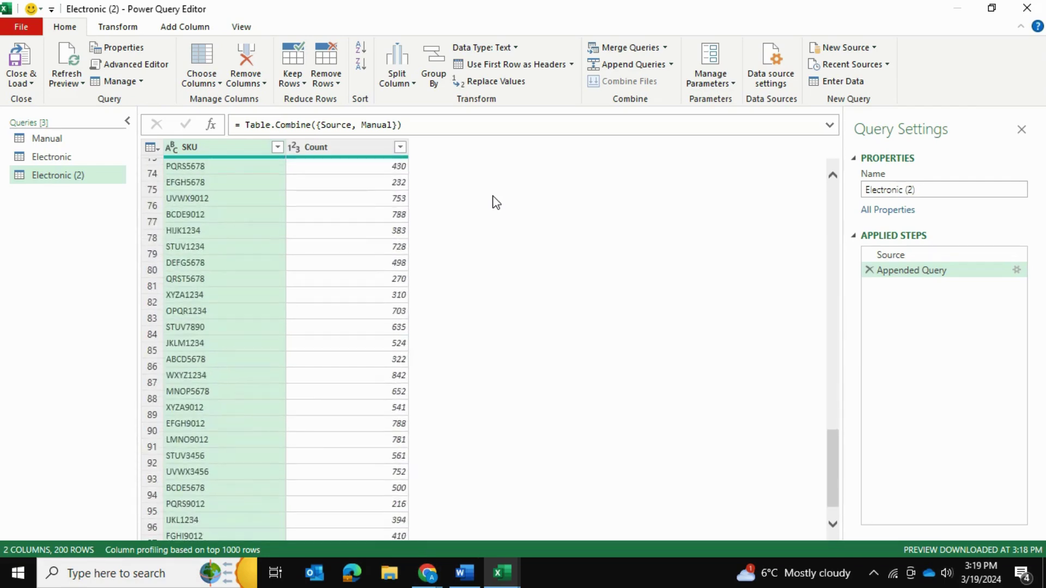
scroll(496, 202, "down", 20)
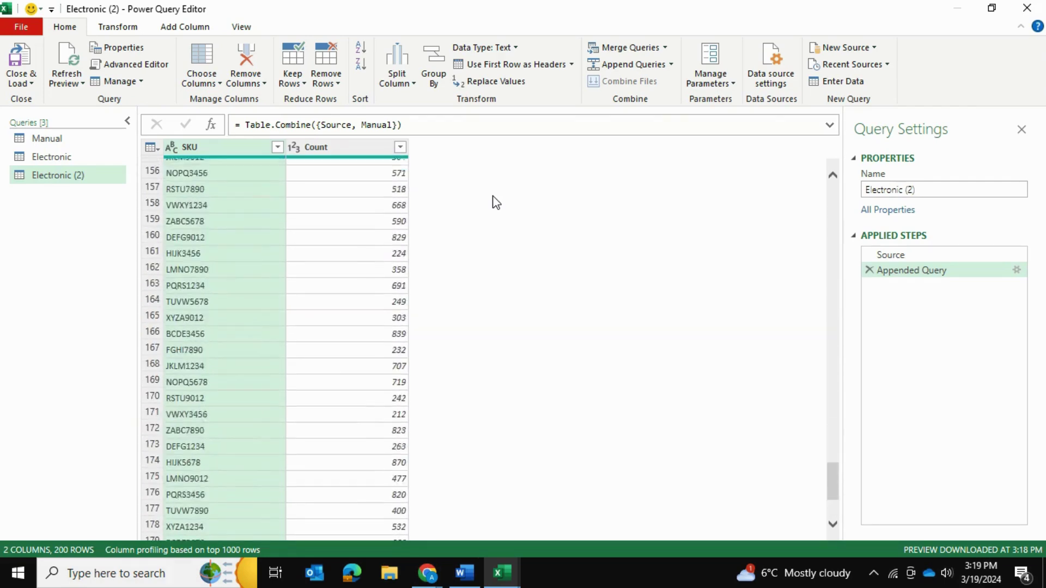
scroll(496, 203, "up", 20)
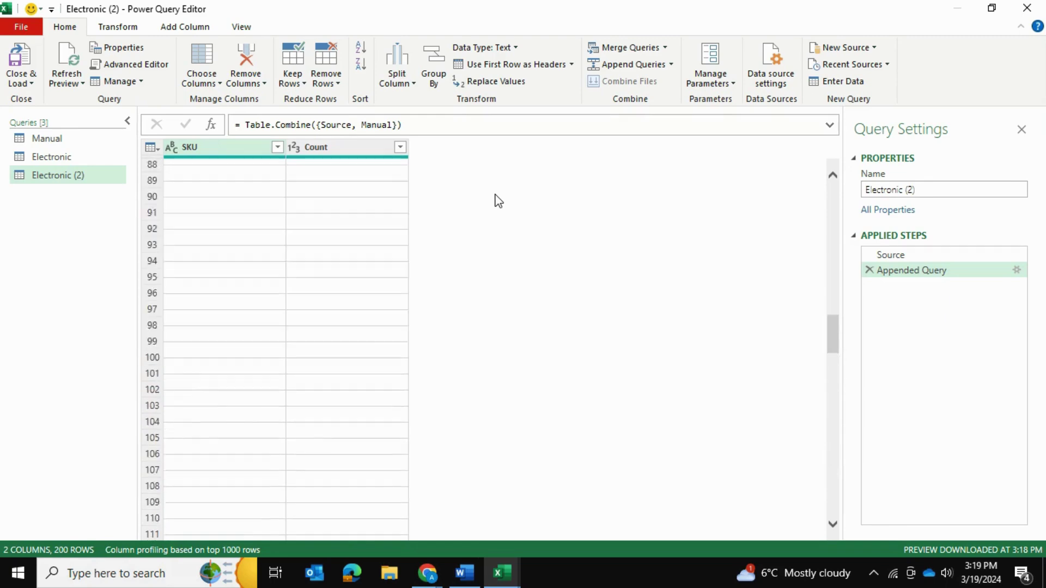
scroll(497, 201, "up", 20)
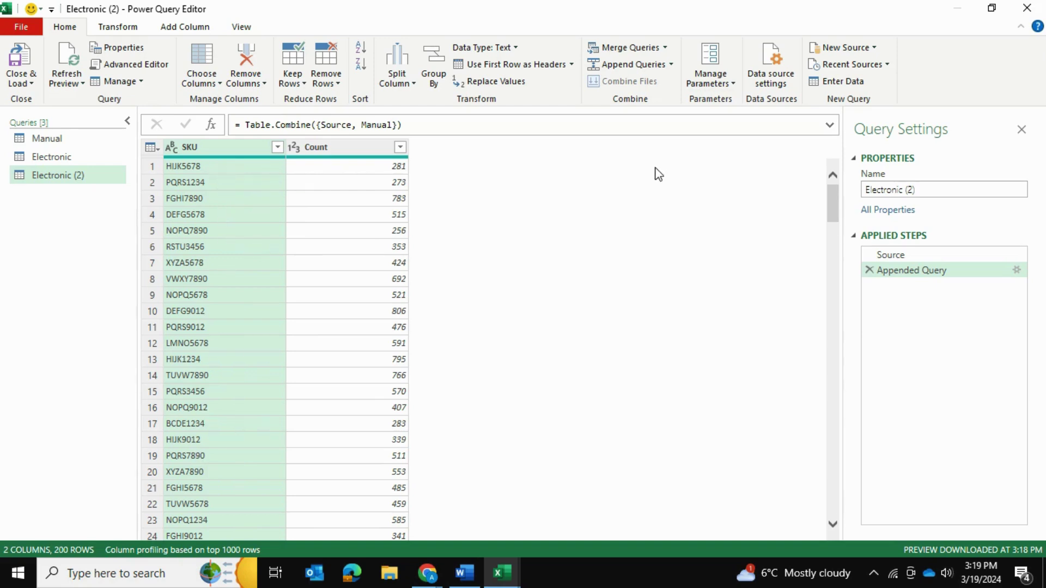
Remove duplicate SKUs from Electronic (2), leaving 98 rows
left_click(331, 87)
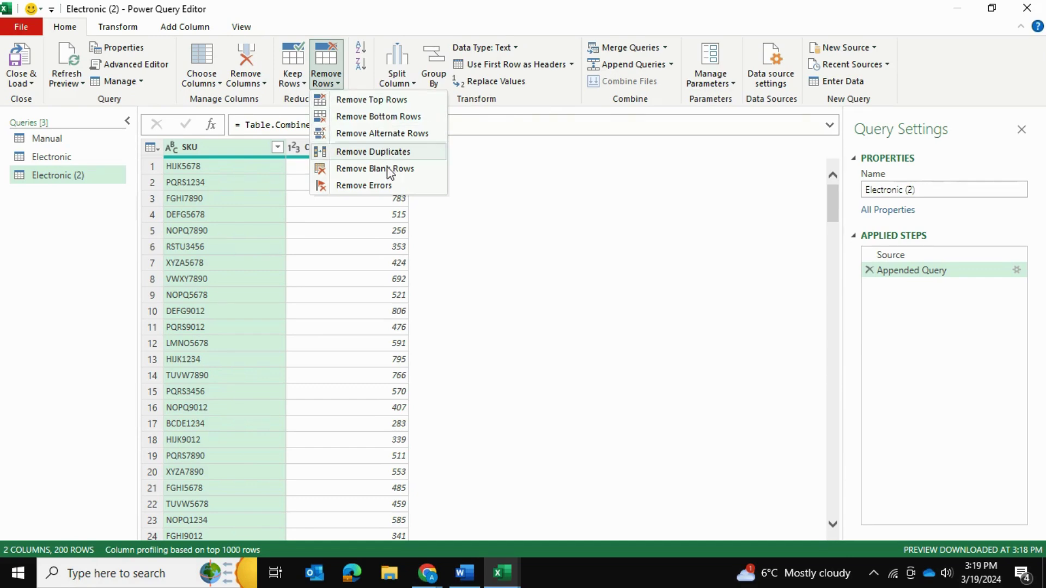
left_click(376, 151)
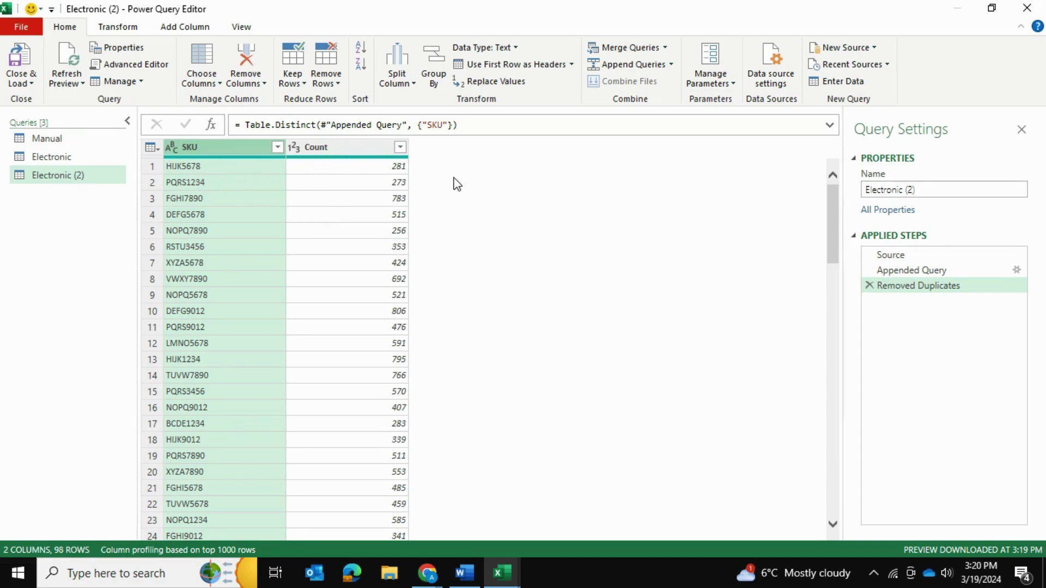
Left-outer-join Electronic (2) with the Manual query on the SKU column in both tables
left_click(666, 48)
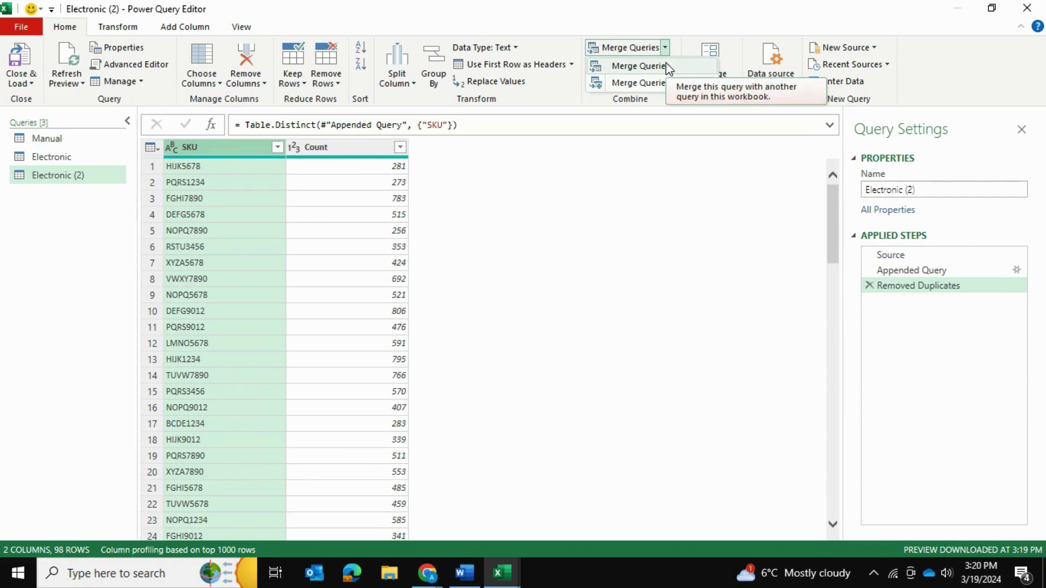
left_click(667, 65)
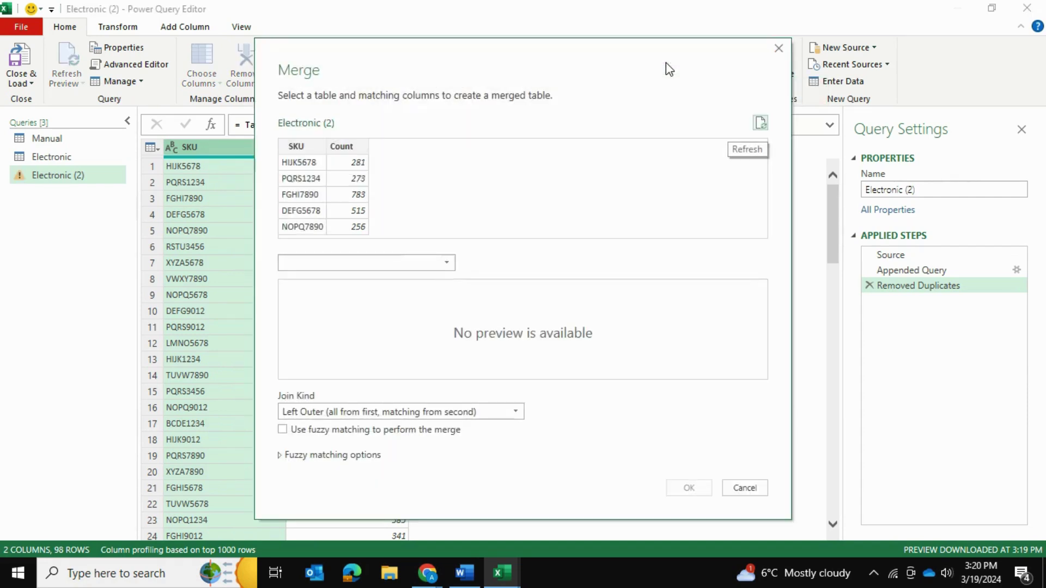
left_click(322, 265)
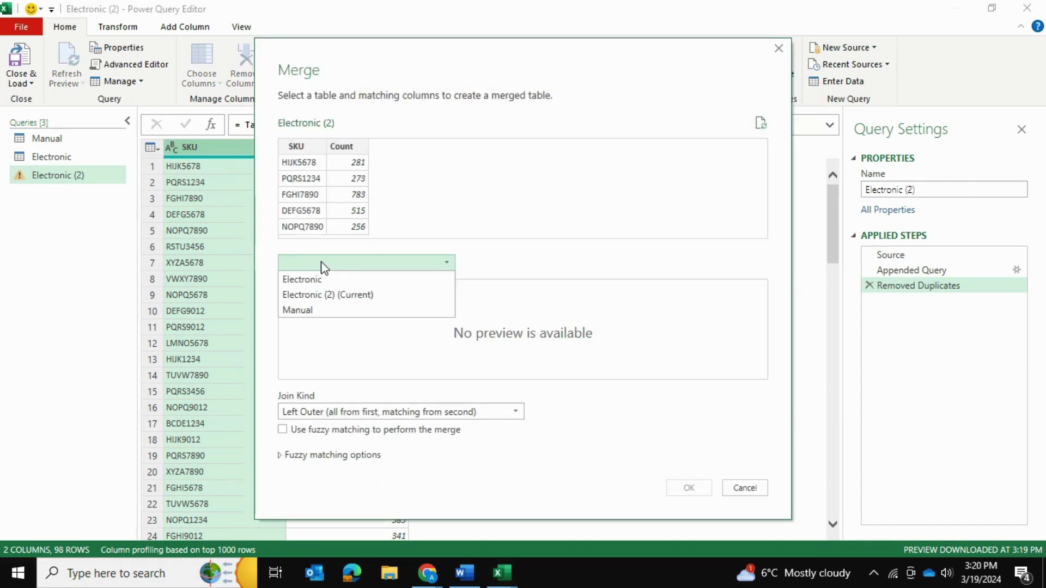
left_click(318, 312)
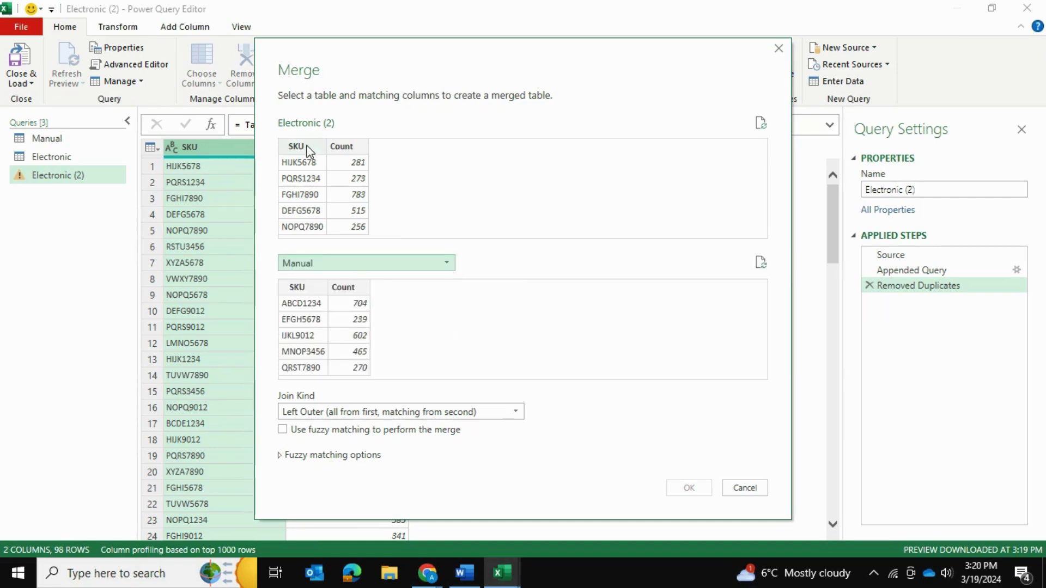
left_click(309, 150)
left_click(307, 285)
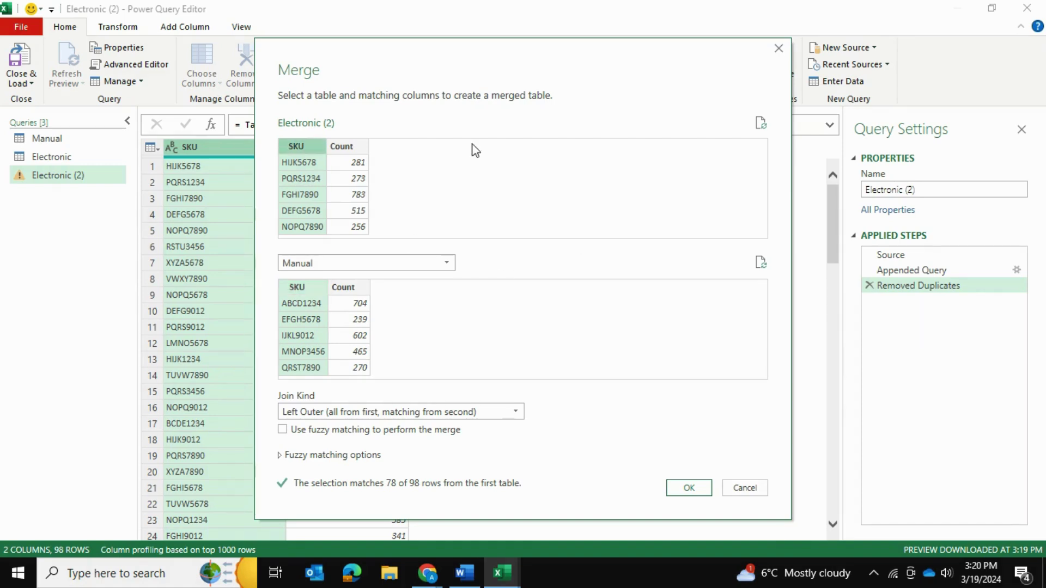
left_click(683, 489)
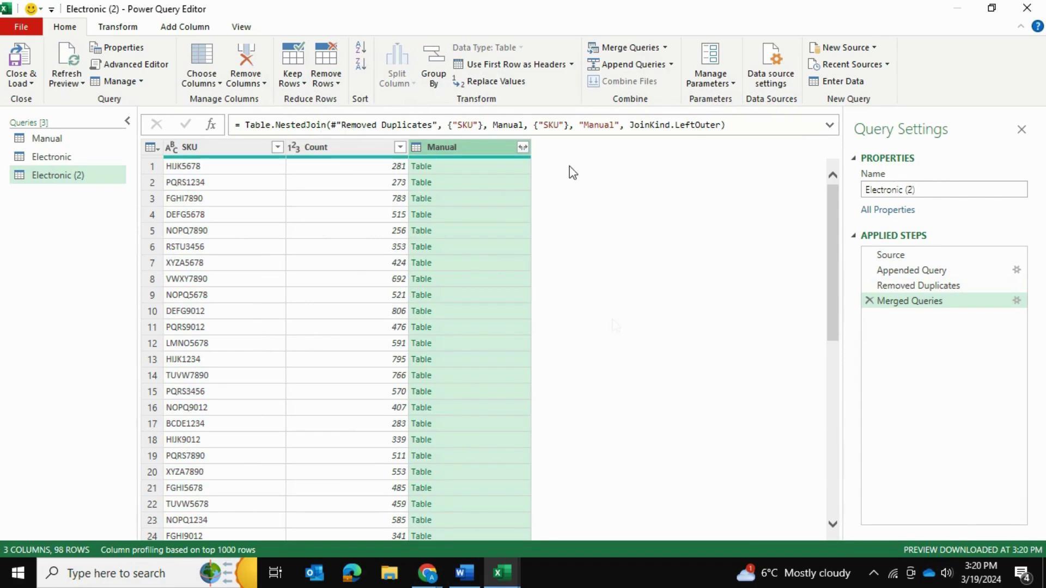
left_click(522, 147)
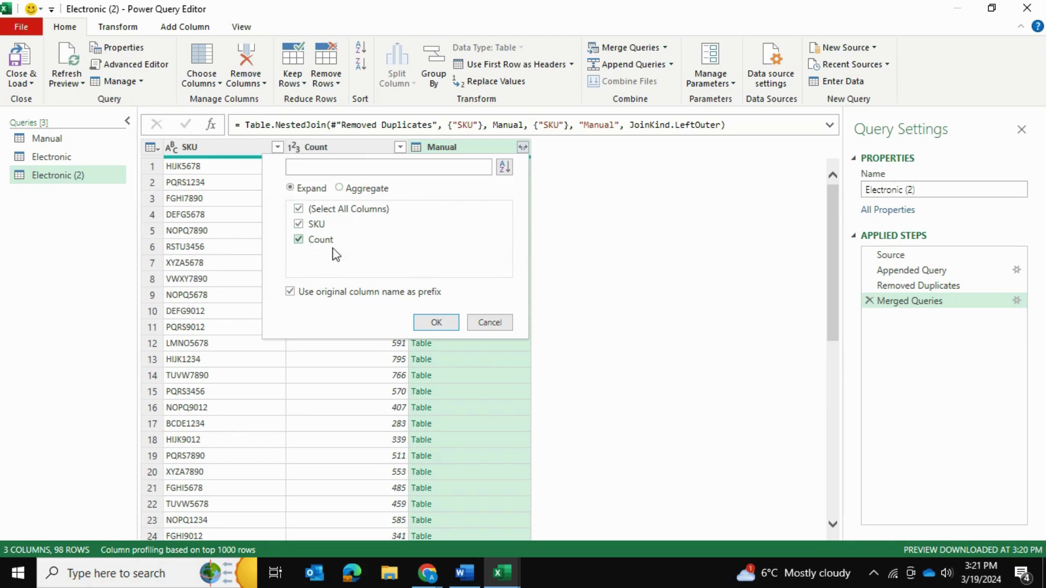
Expand Manual.SKU and Manual.Count, then compare the first row's Count against Manual.Count
left_click(436, 322)
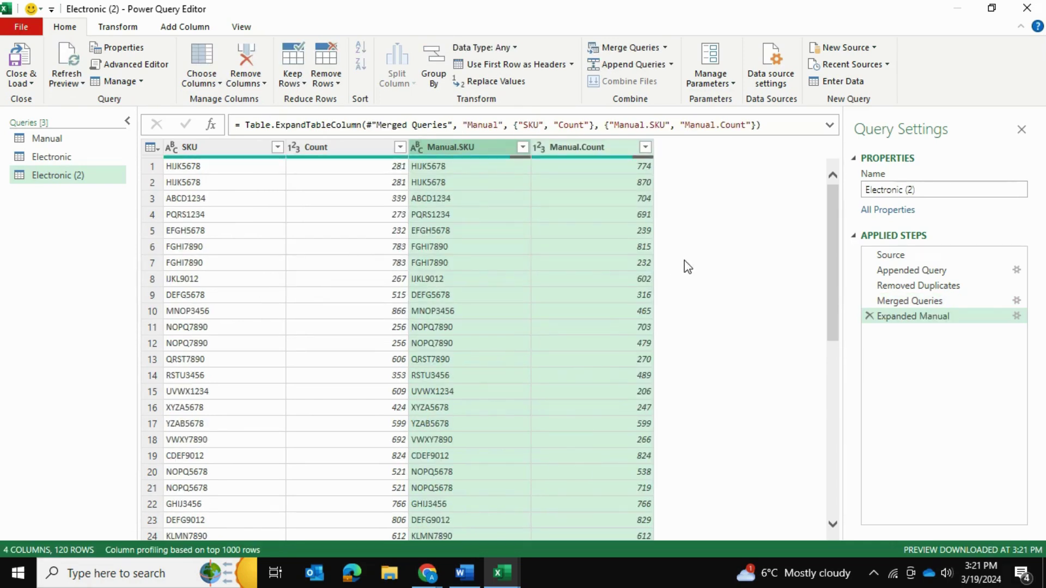
left_click(217, 168)
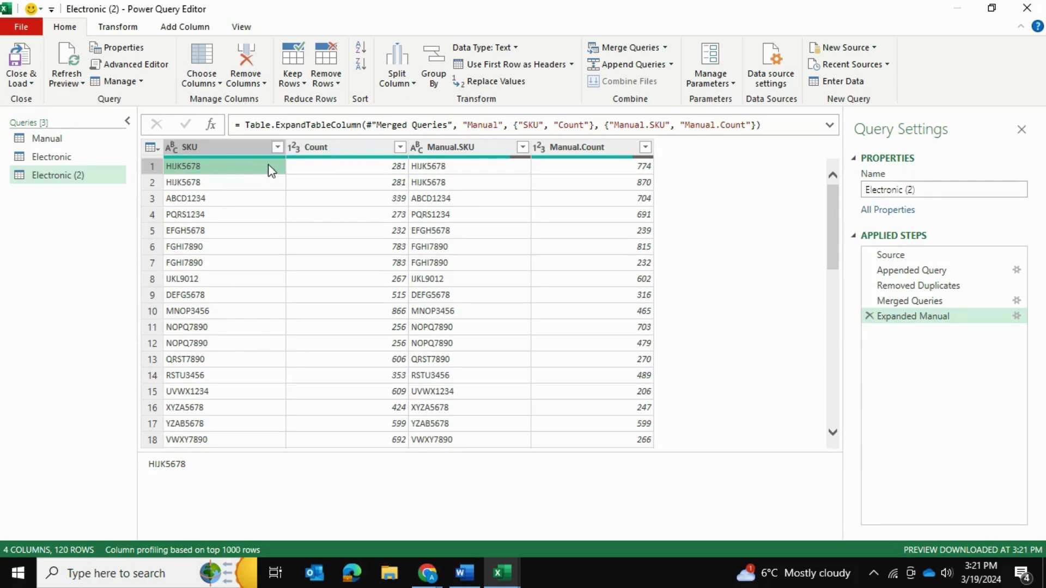
left_click(329, 172)
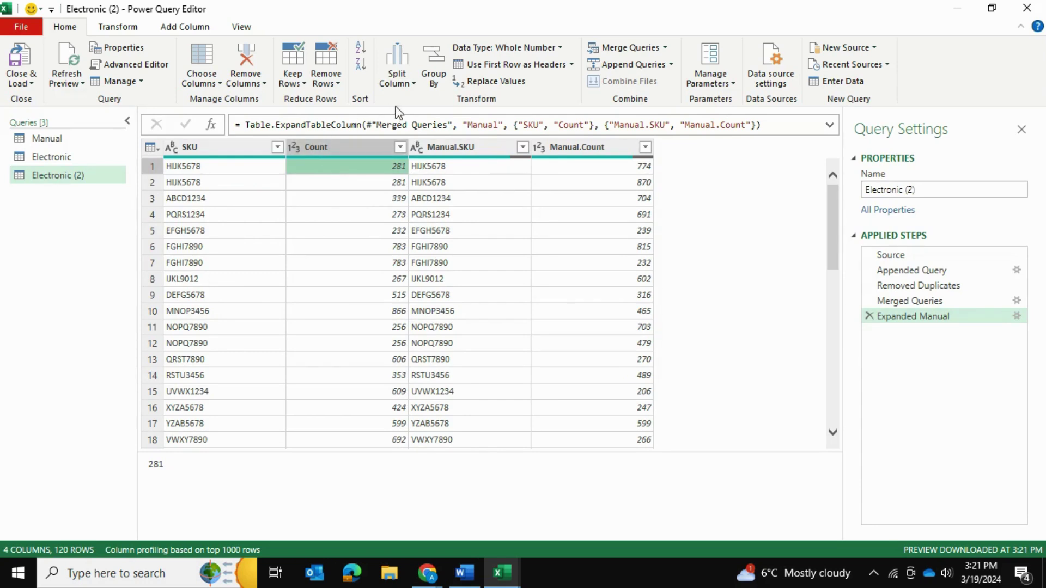
left_click(437, 166)
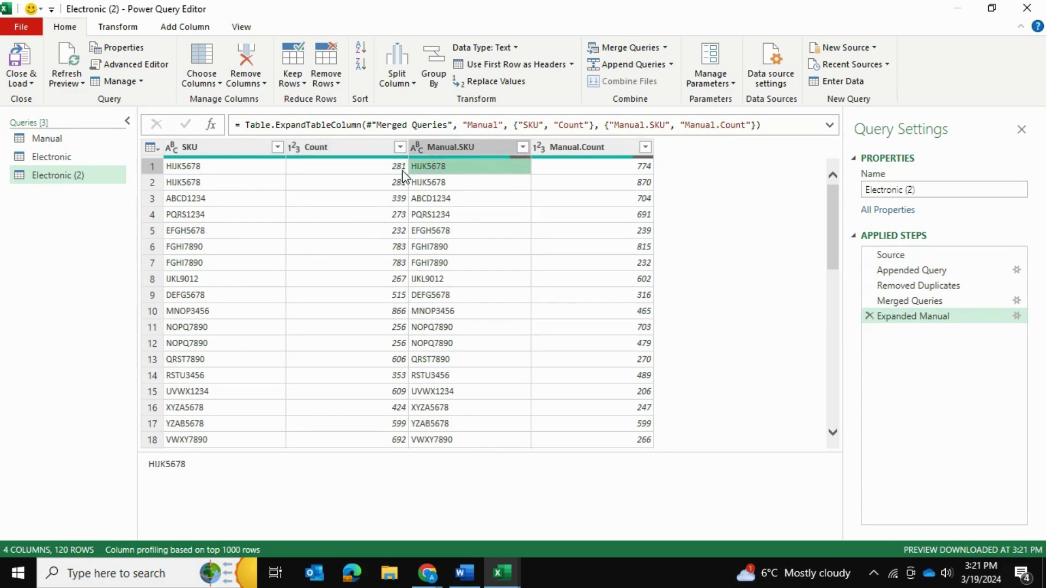
left_click(575, 170)
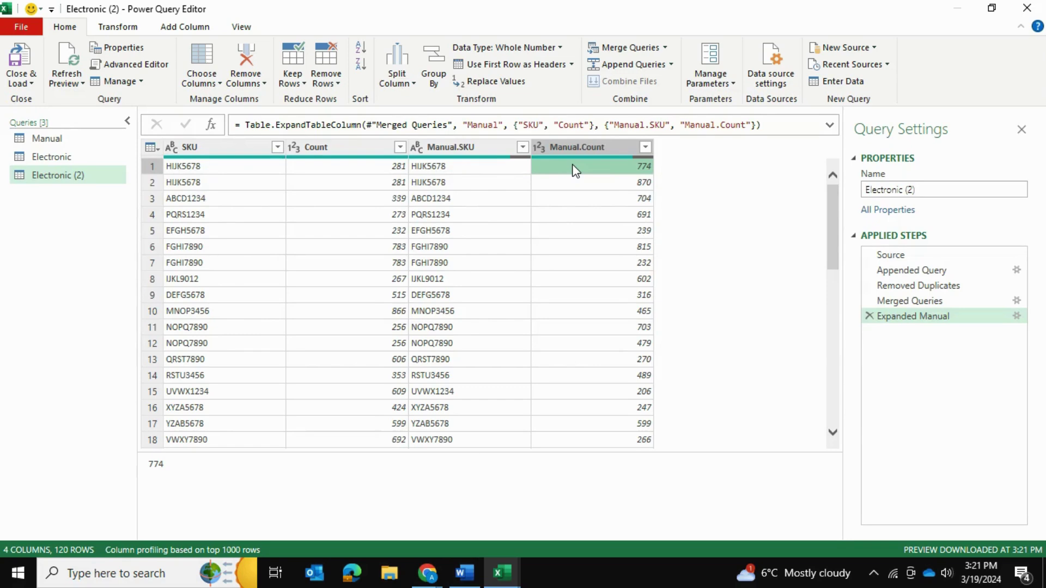
left_click(341, 171)
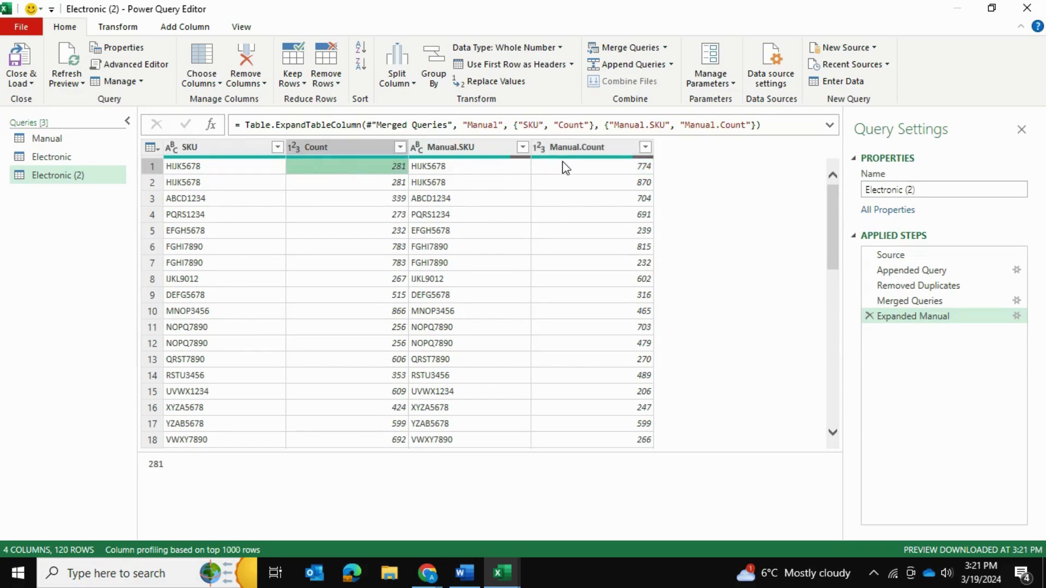
left_click(537, 169)
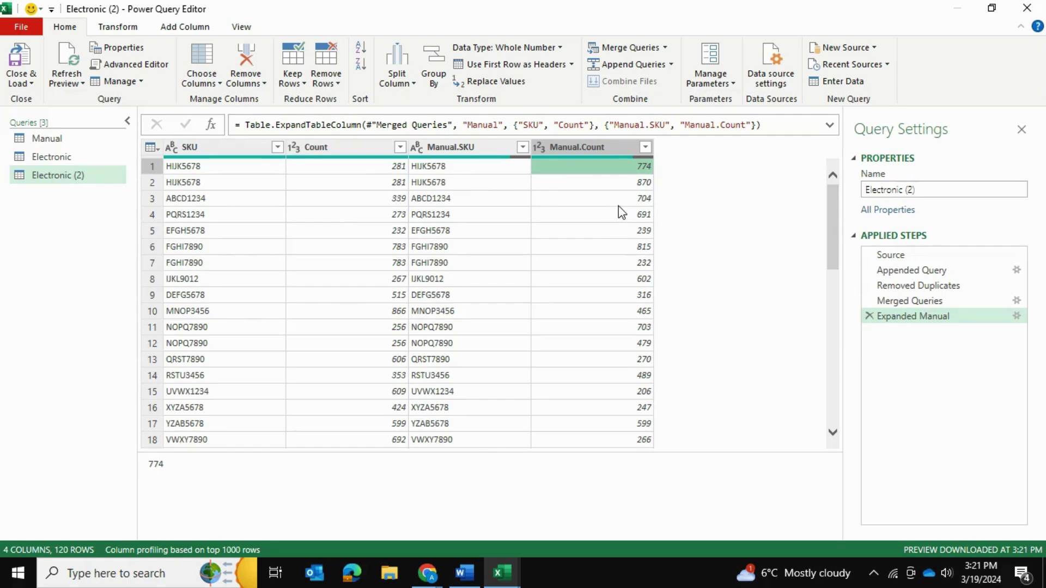
scroll(618, 211, "down", 8)
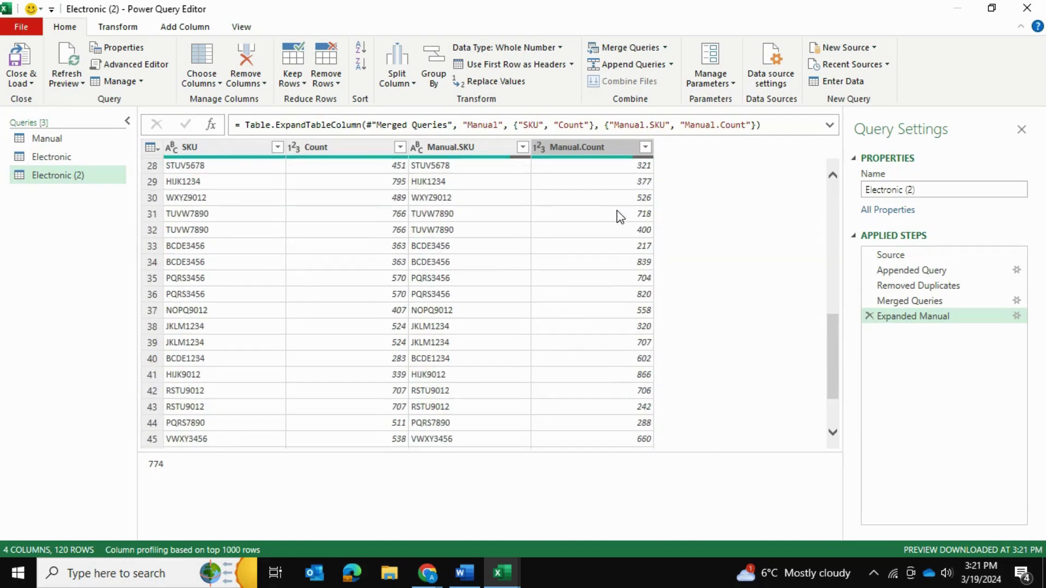
scroll(616, 212, "up", 8)
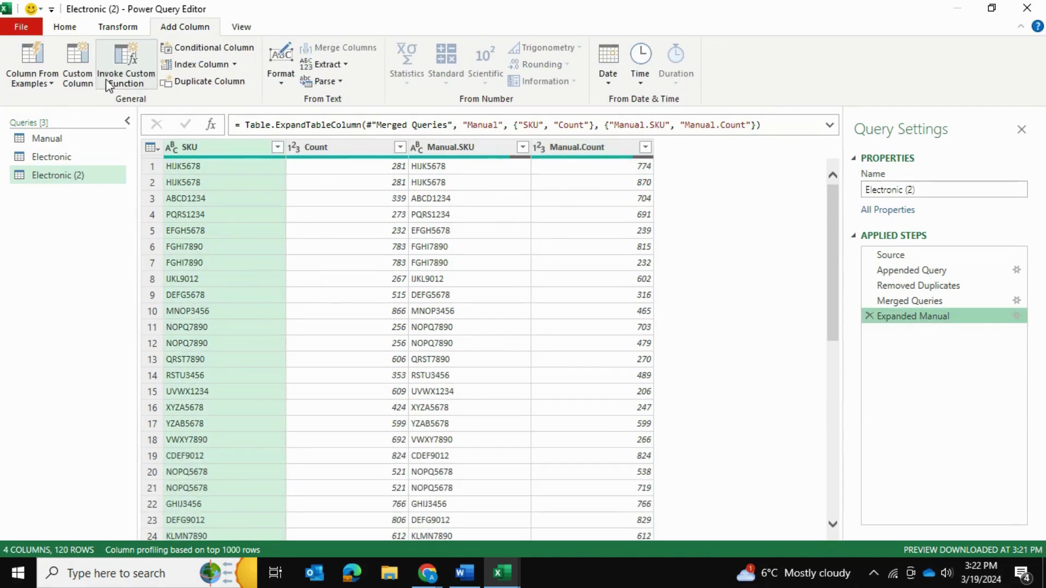
Add a Custom column with the formula =[Count]-[Manual.Count]
left_click(85, 71)
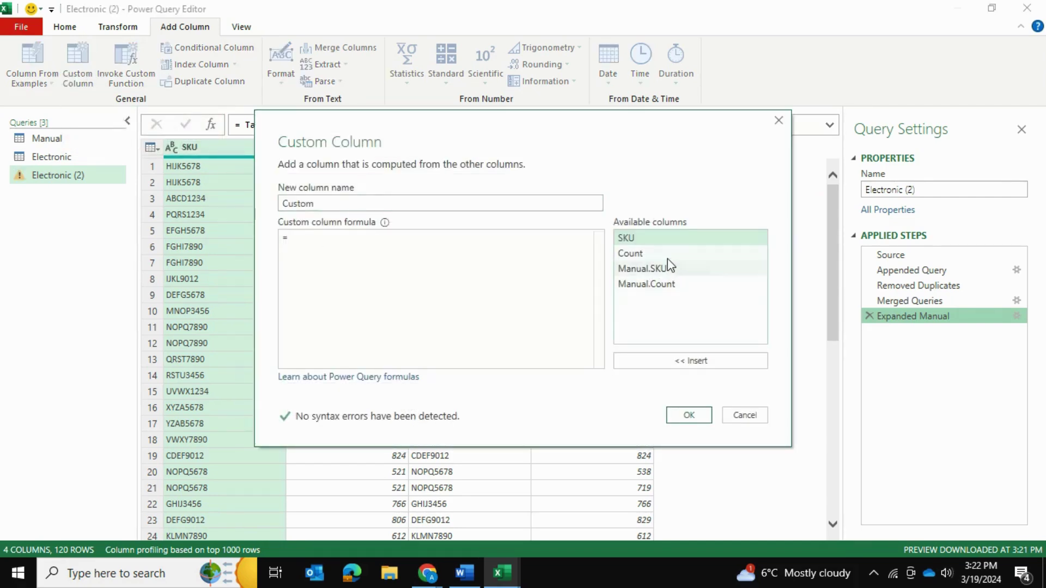
double_click(651, 261)
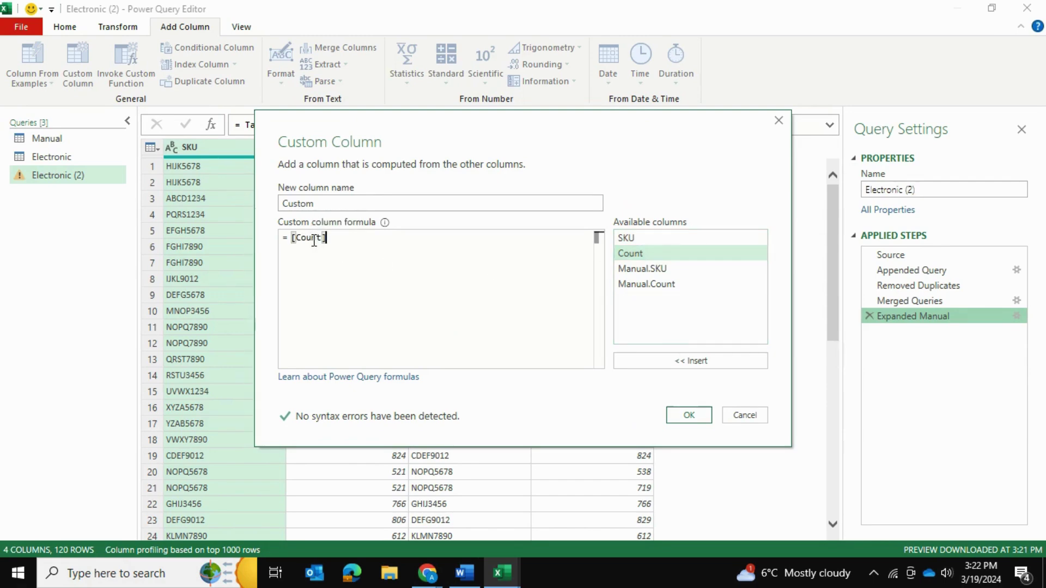
type("-")
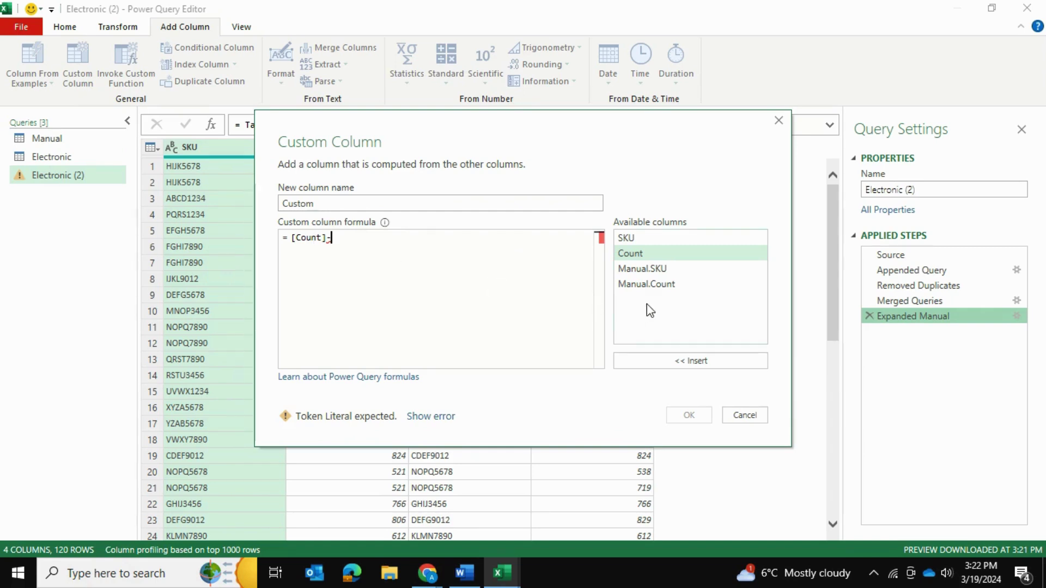
double_click(646, 286)
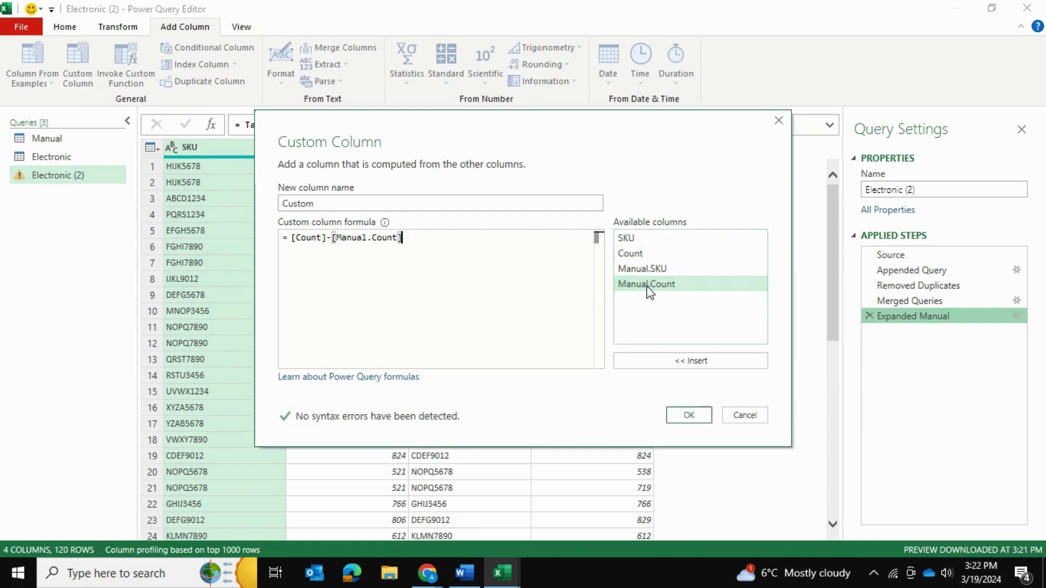
left_click(686, 418)
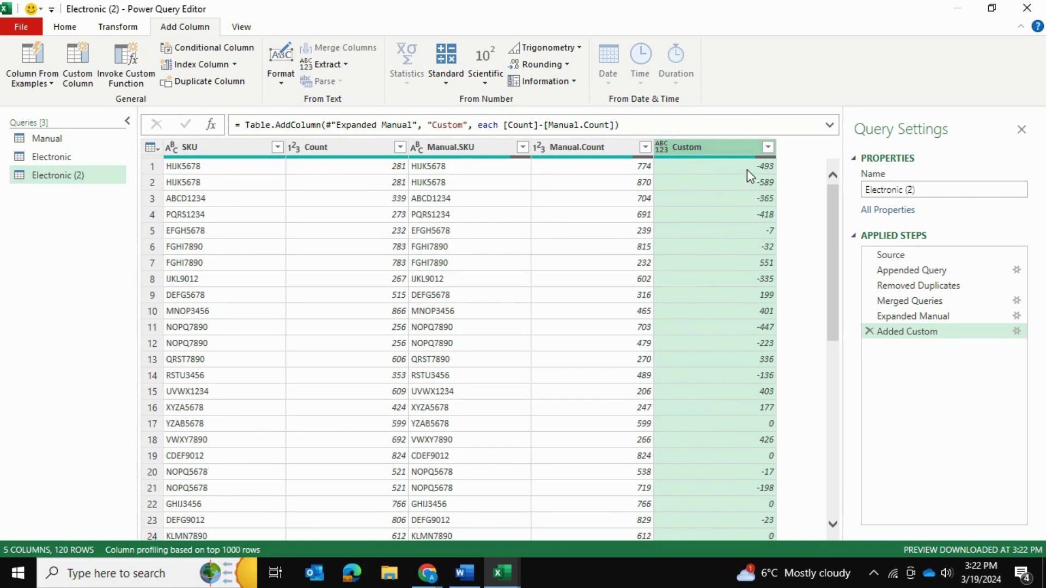
Check the difference values in the Custom column, such as -493, -589 and 0
left_click(727, 182)
left_click(730, 167)
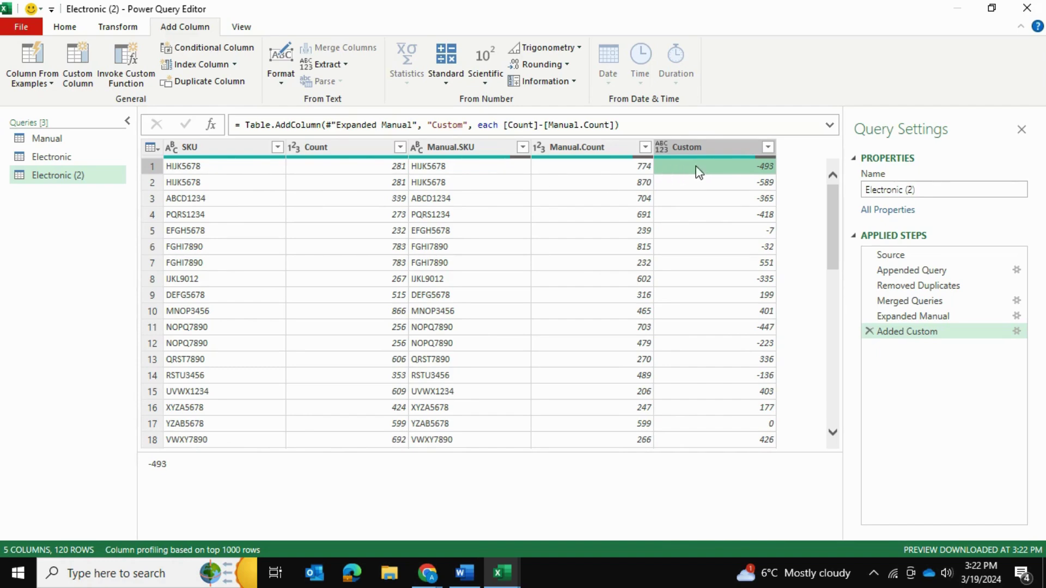
left_click(695, 182)
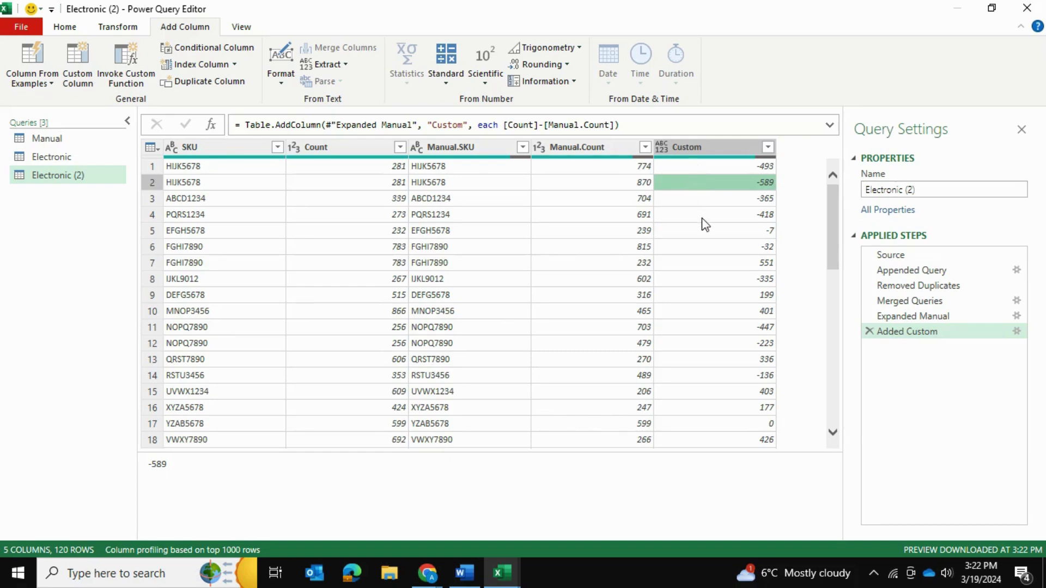
scroll(702, 221, "down", 1)
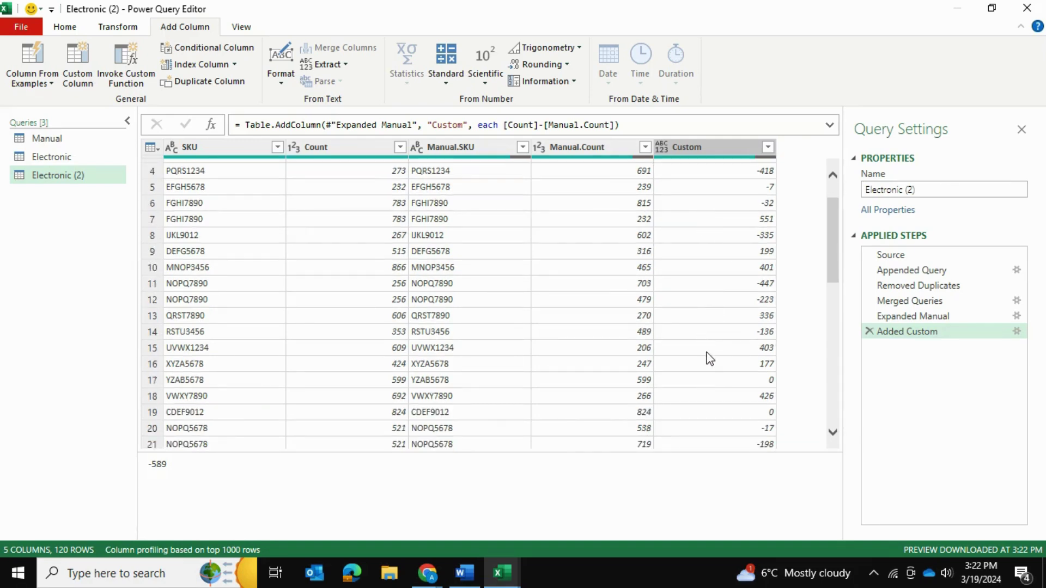
left_click(700, 378)
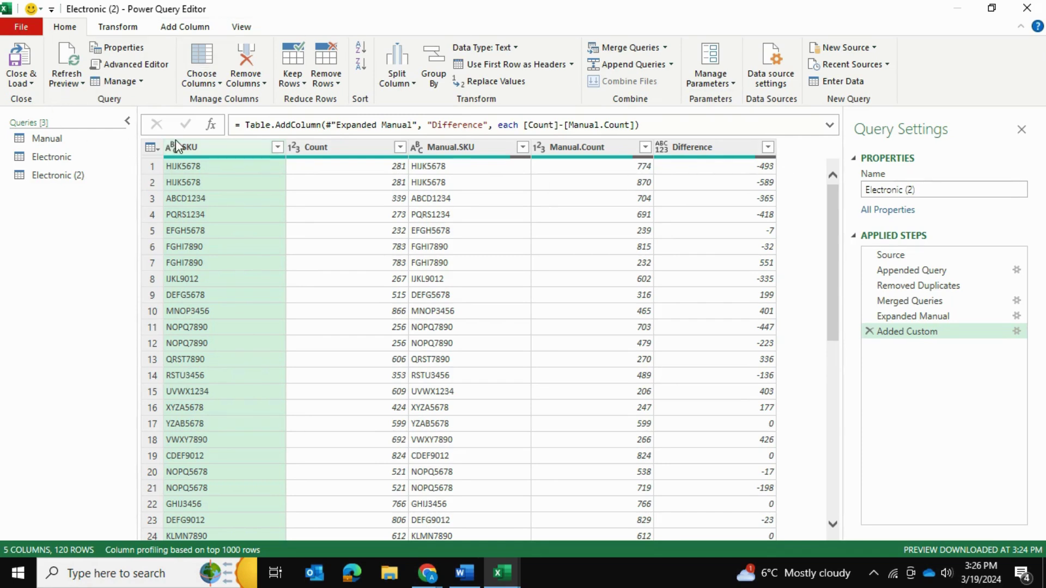
Close the editor and load Electronic (2) as a table at G2 on the existing worksheet
left_click(25, 86)
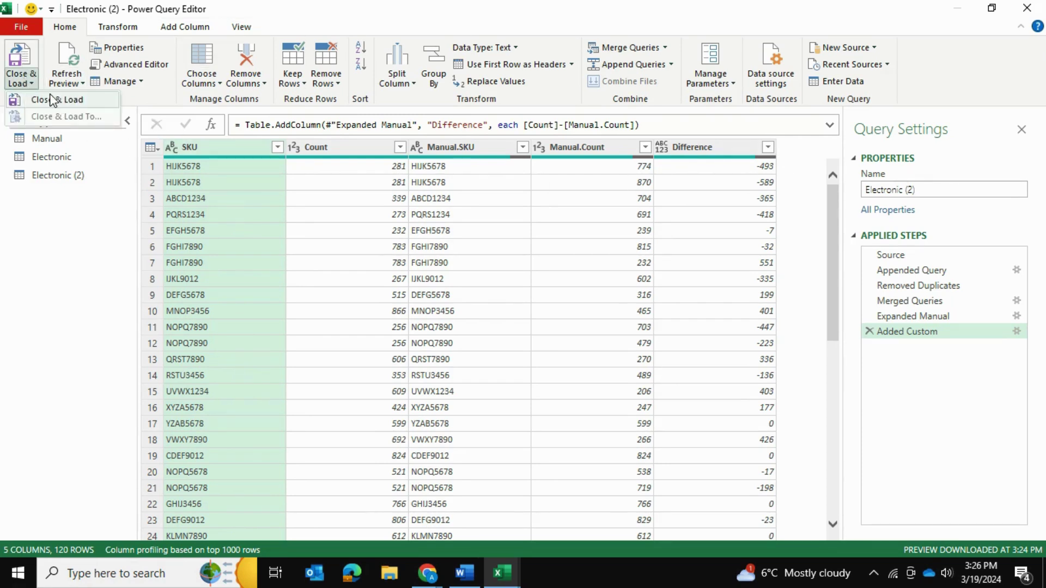
left_click(22, 100)
right_click(843, 361)
left_click(882, 354)
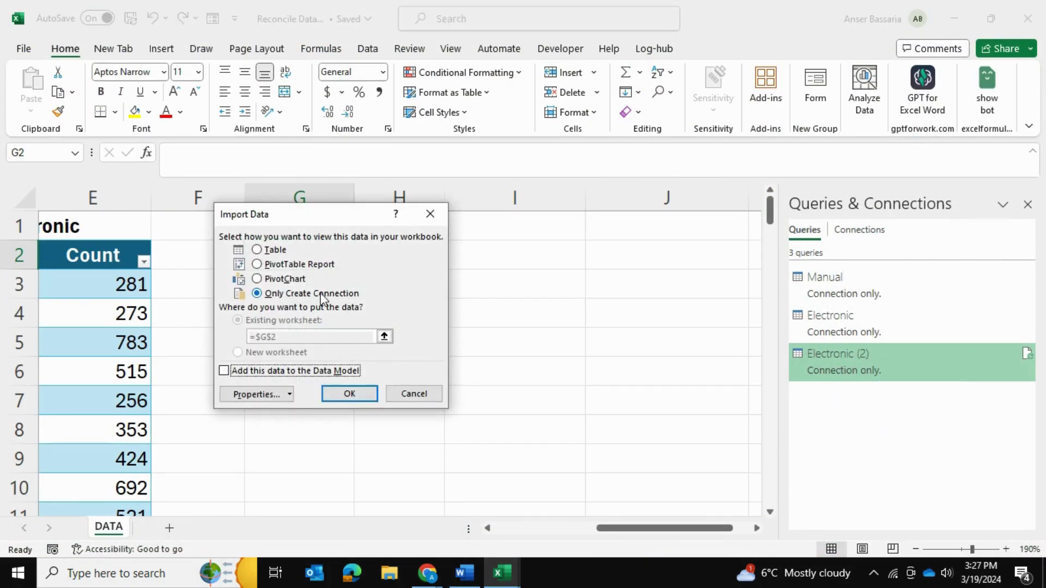
left_click(270, 252)
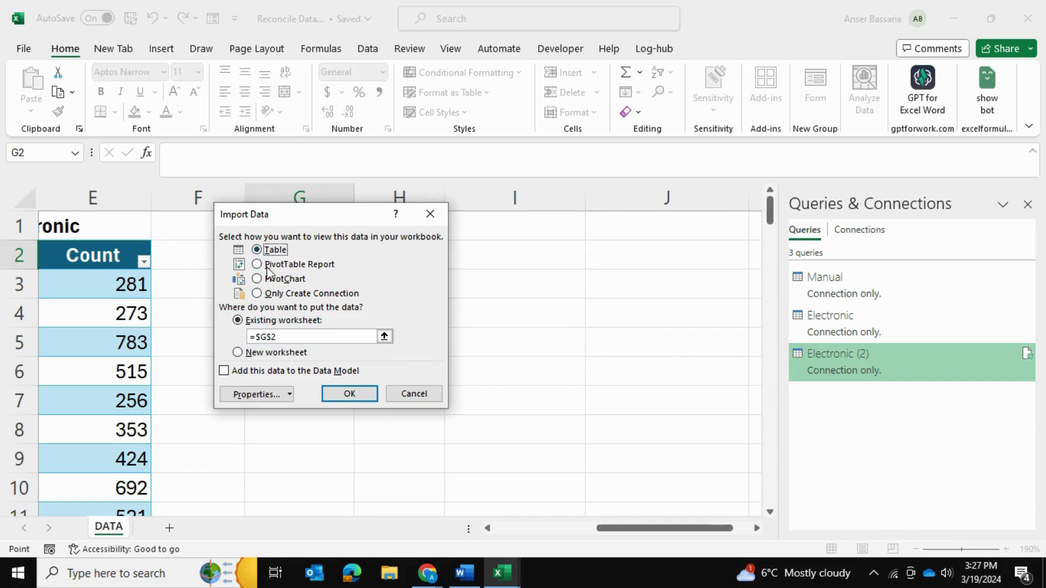
left_click_drag(250, 215, 691, 270)
left_click(292, 252)
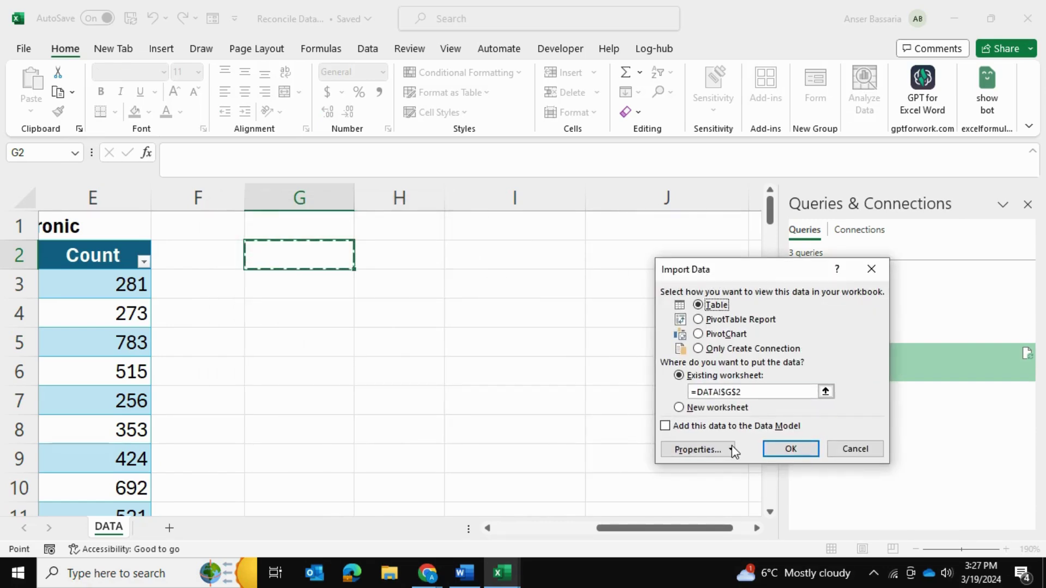
left_click(803, 450)
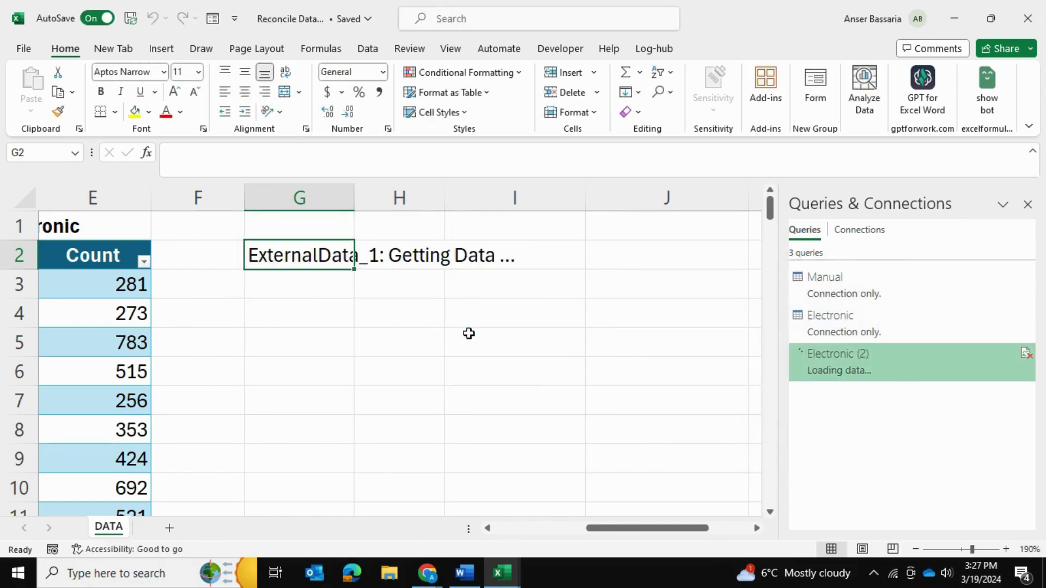
left_click(1025, 204)
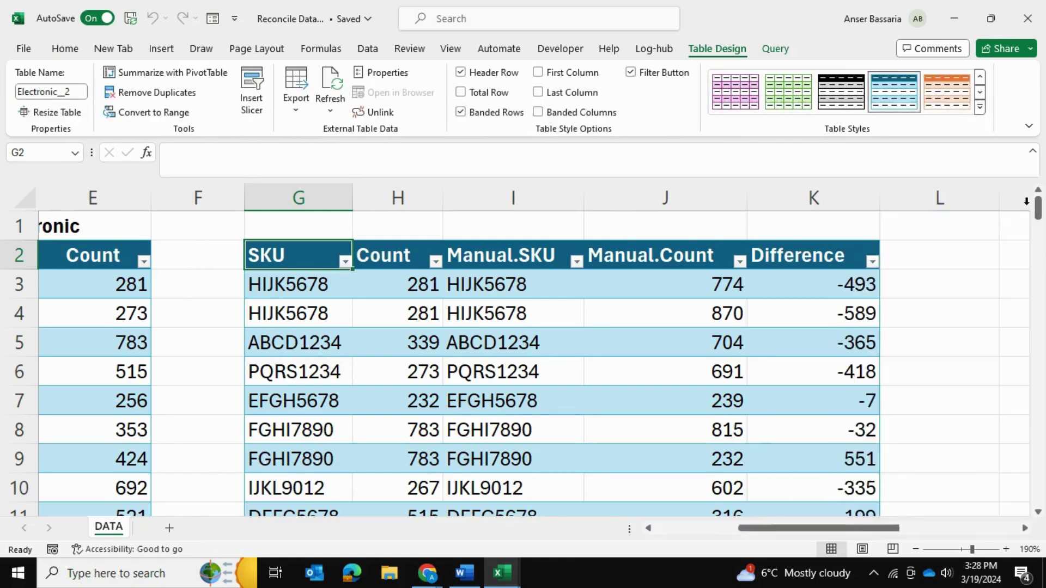
scroll(743, 381, "down", 4)
scroll(742, 381, "up", 1)
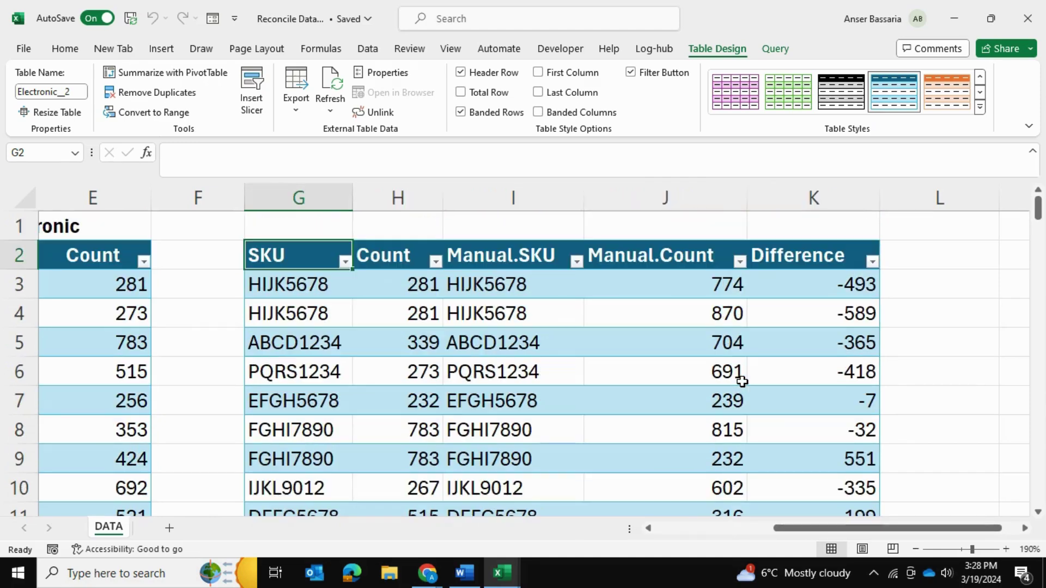
left_click(921, 289)
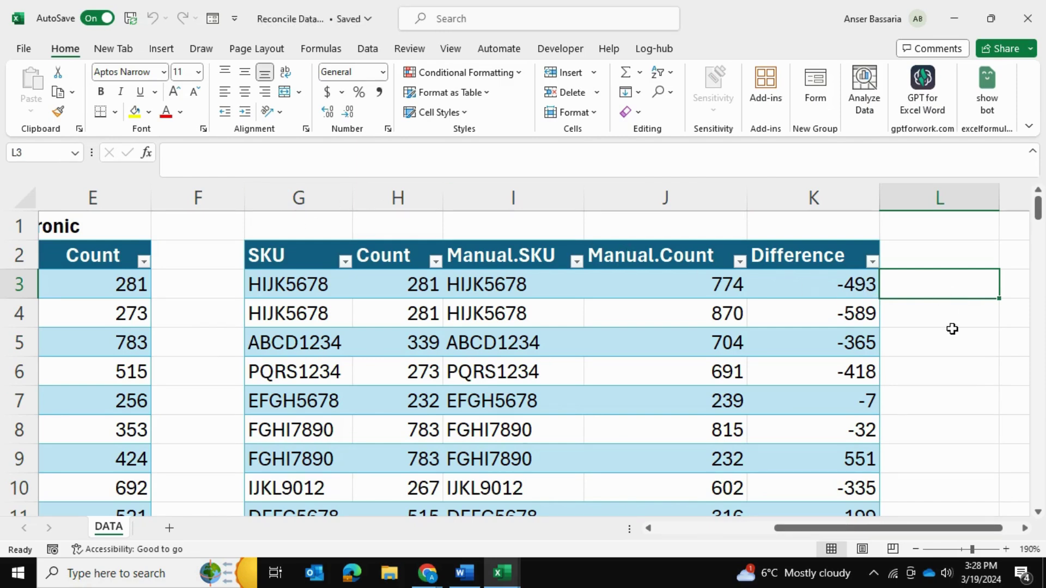
type("=")
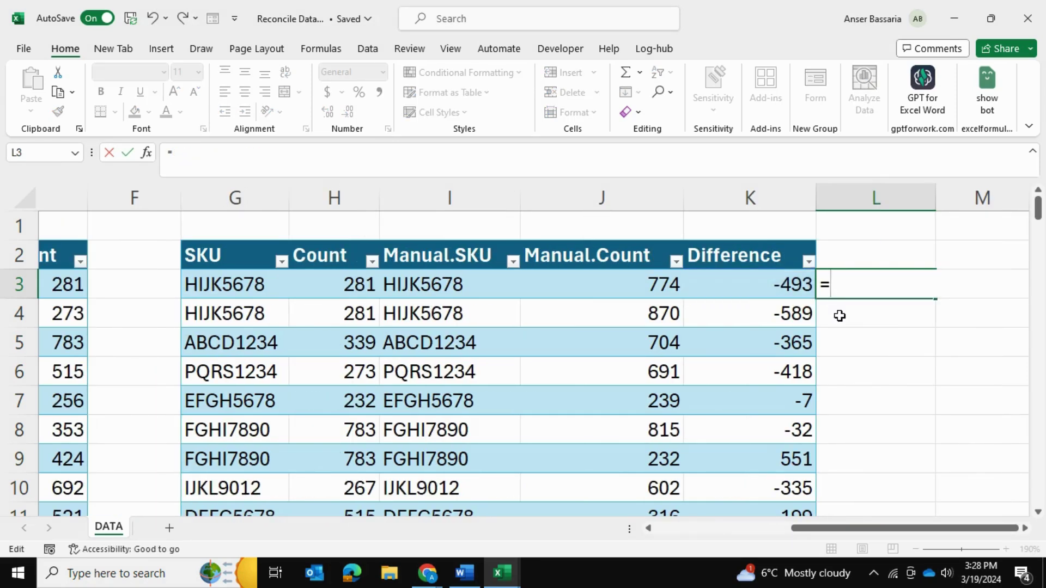
type("if(")
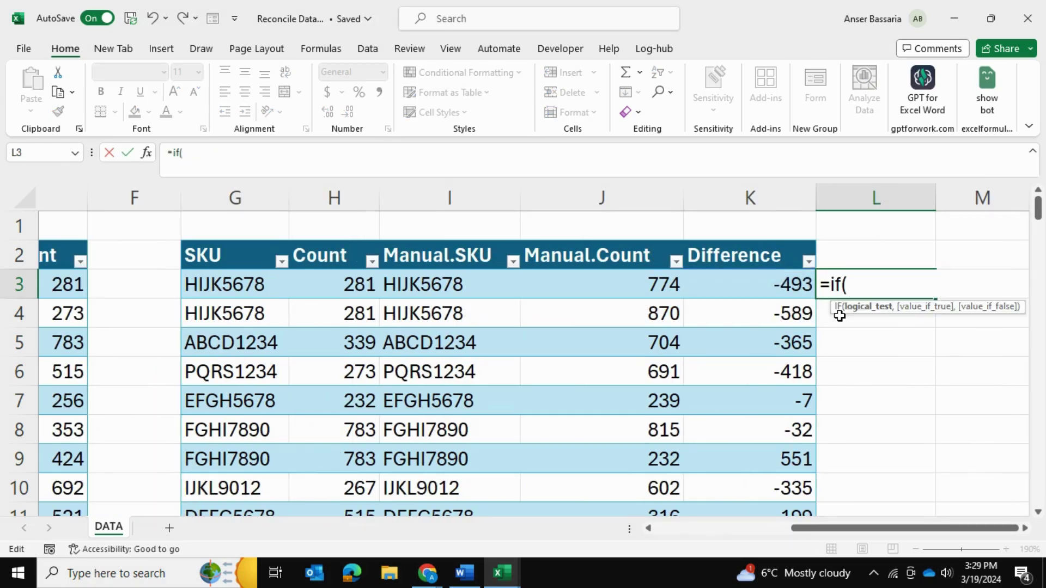
left_click(783, 287)
type("=")
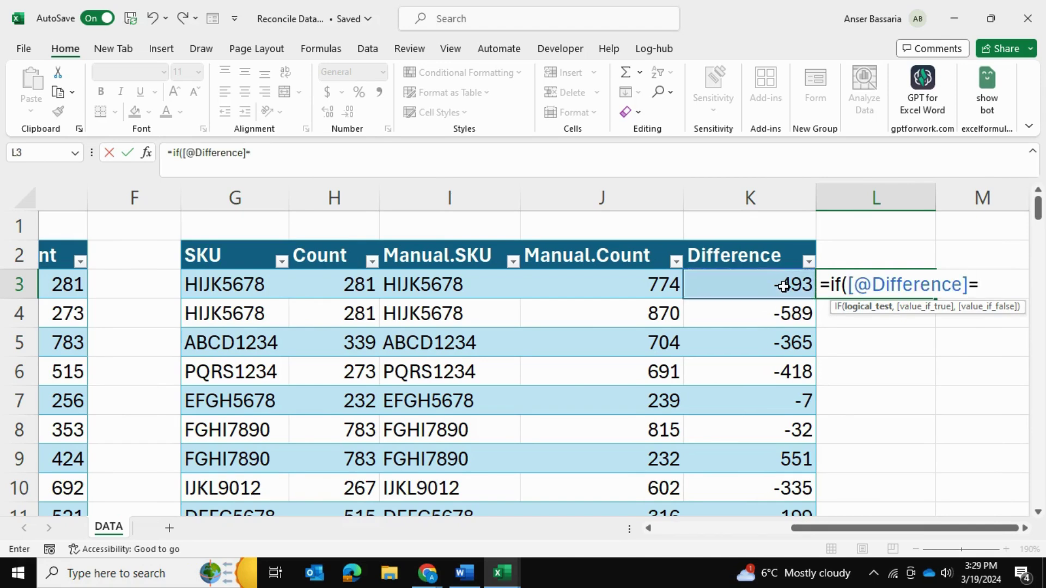
type("0,\"")
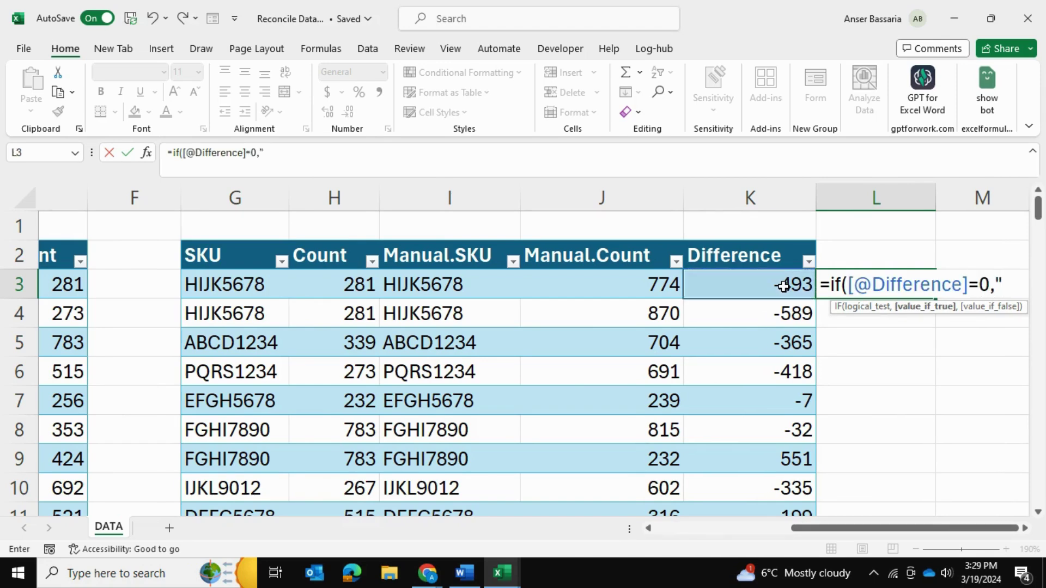
type("Match")
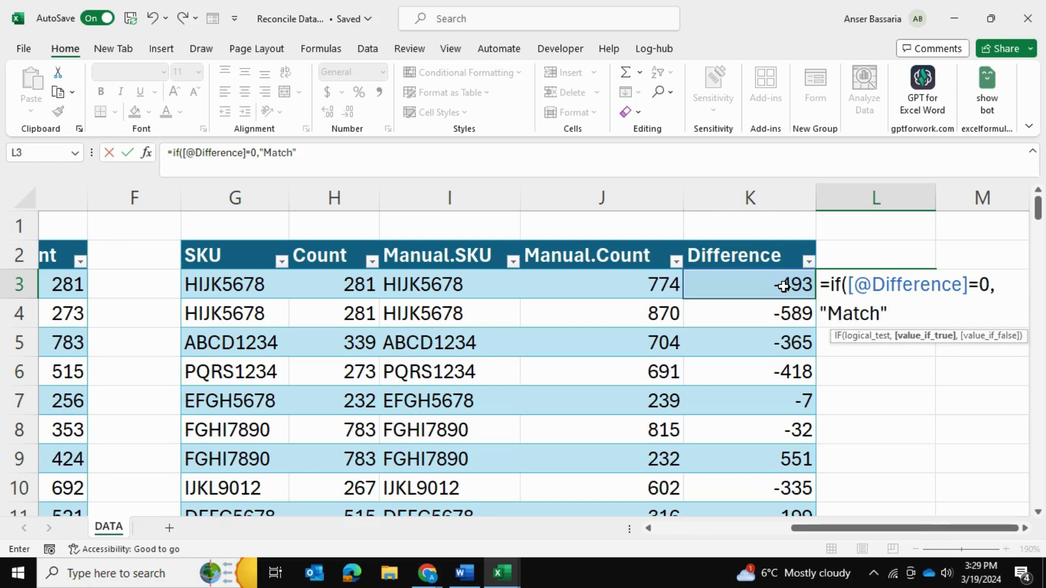
type("\",")
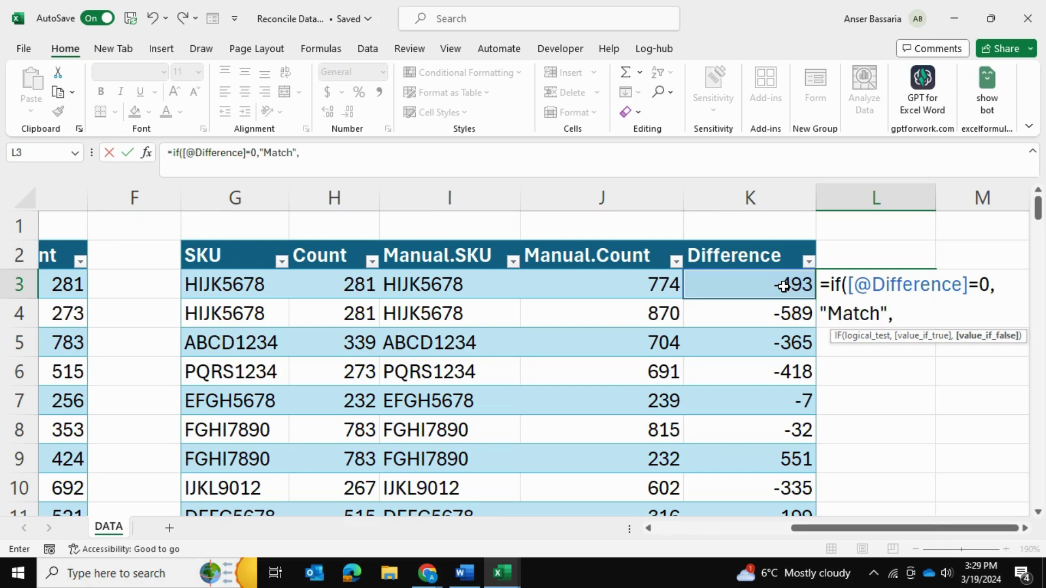
type("\"NO")
type(")")
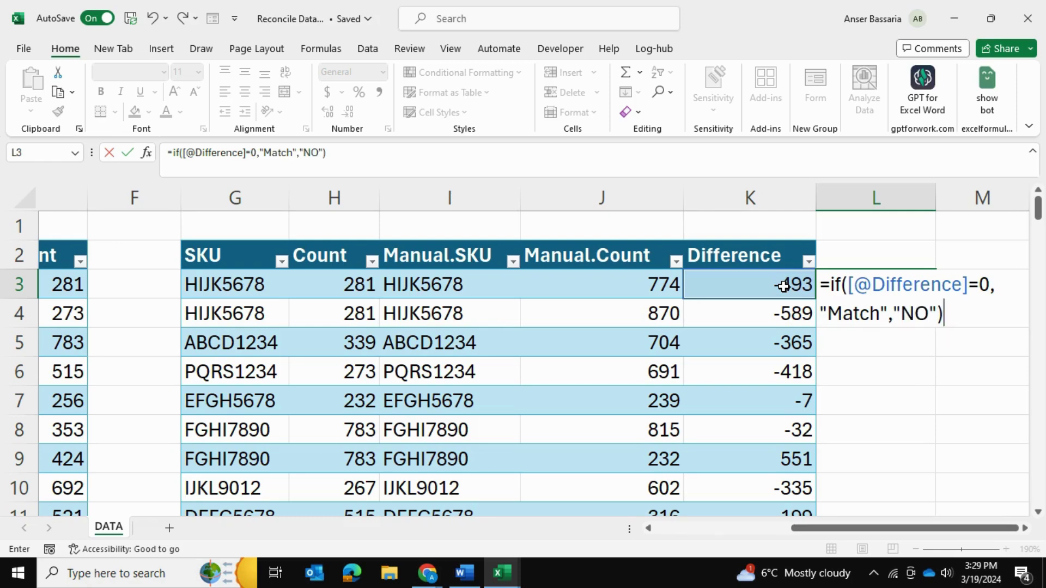
key("Return")
Fill the Match/NO formula down column L and check the results, including row 26
left_click(834, 284)
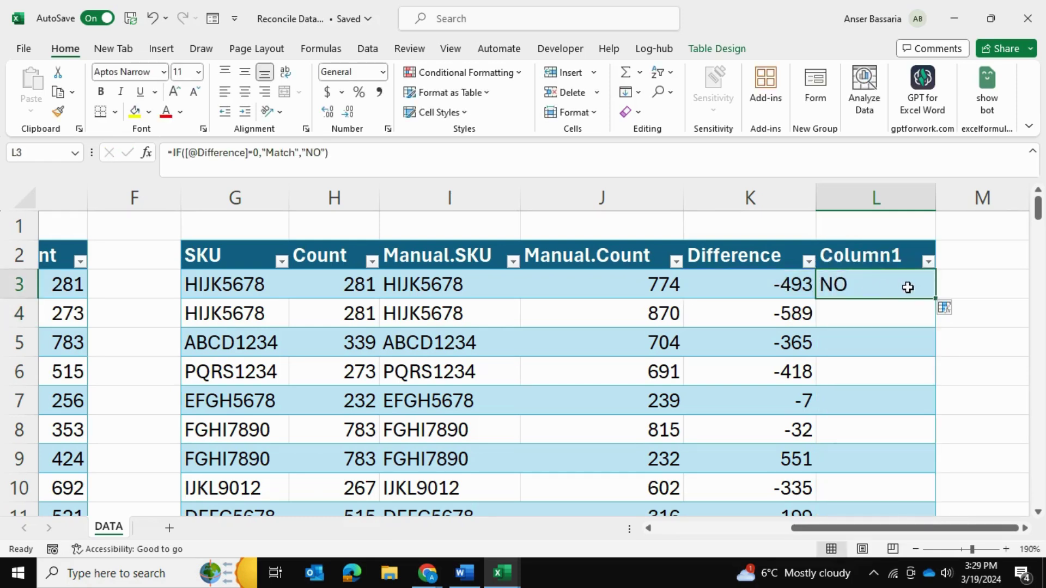
double_click(935, 299)
scroll(956, 311, "down", 8)
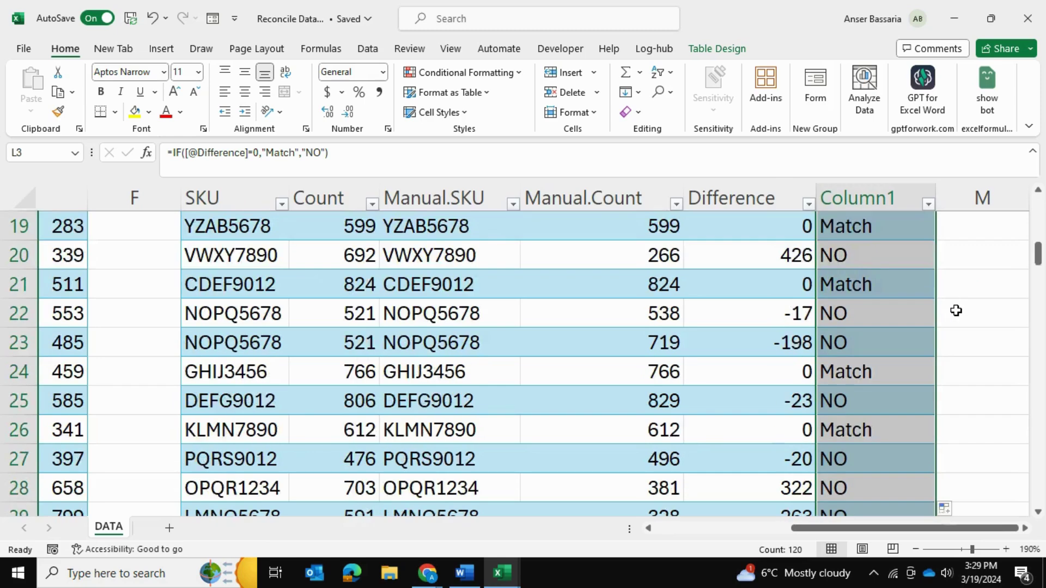
scroll(955, 308, "up", 2)
left_click(868, 287)
left_click(878, 343)
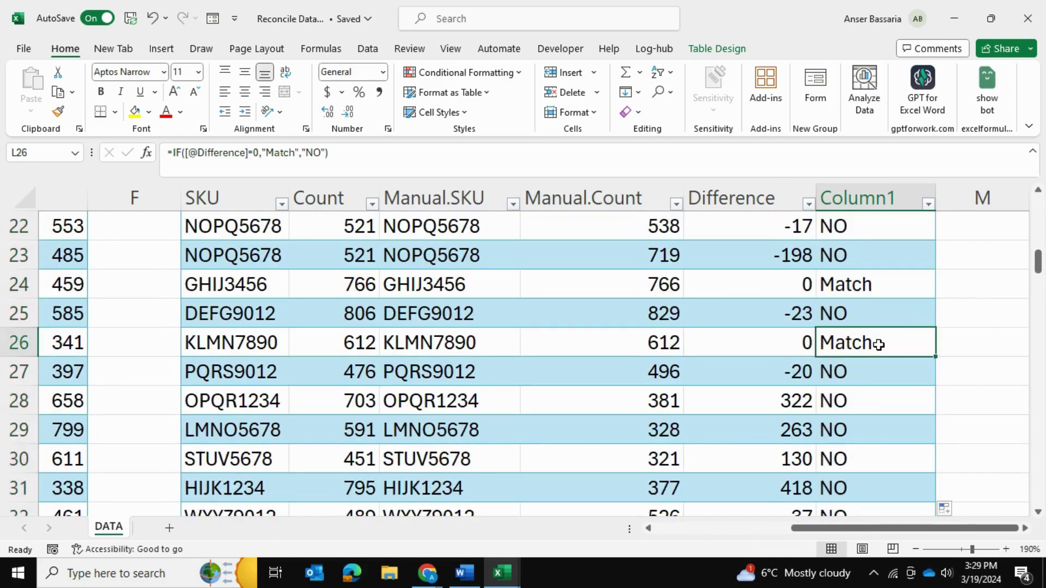
scroll(962, 298, "down", 6)
scroll(962, 298, "up", 13)
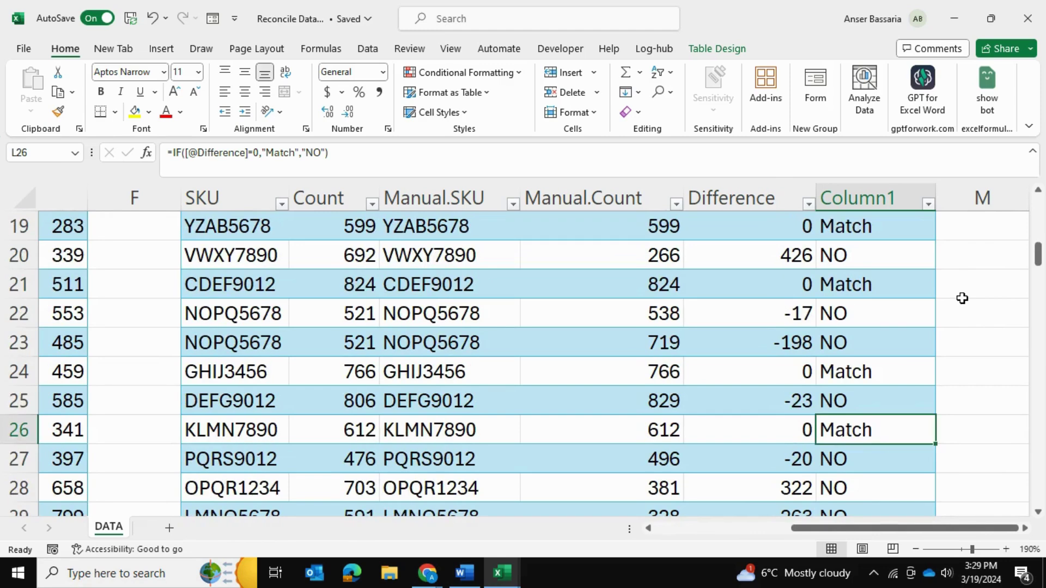
left_click_drag(880, 280, 885, 460)
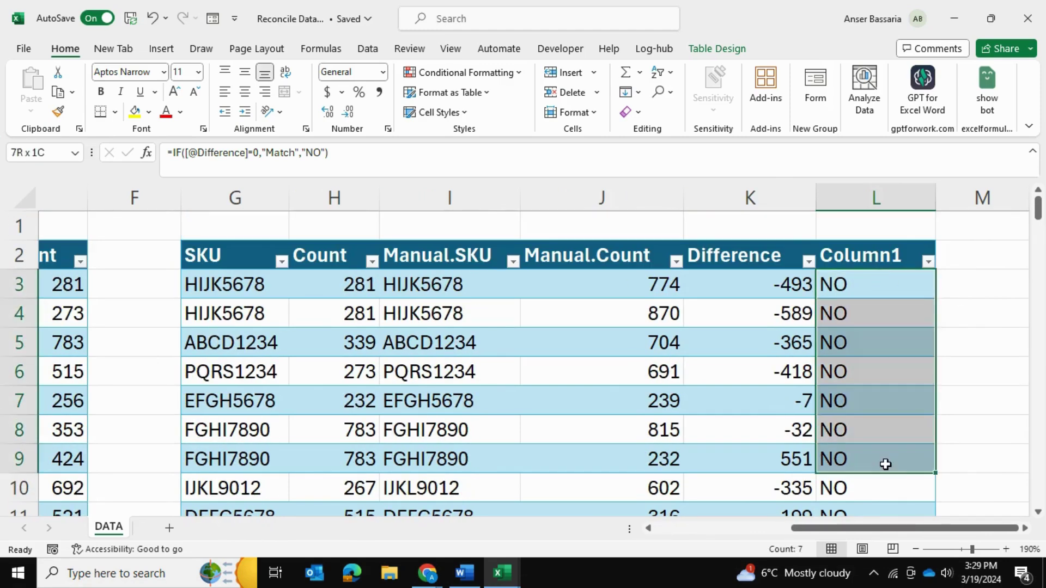
left_click(963, 368)
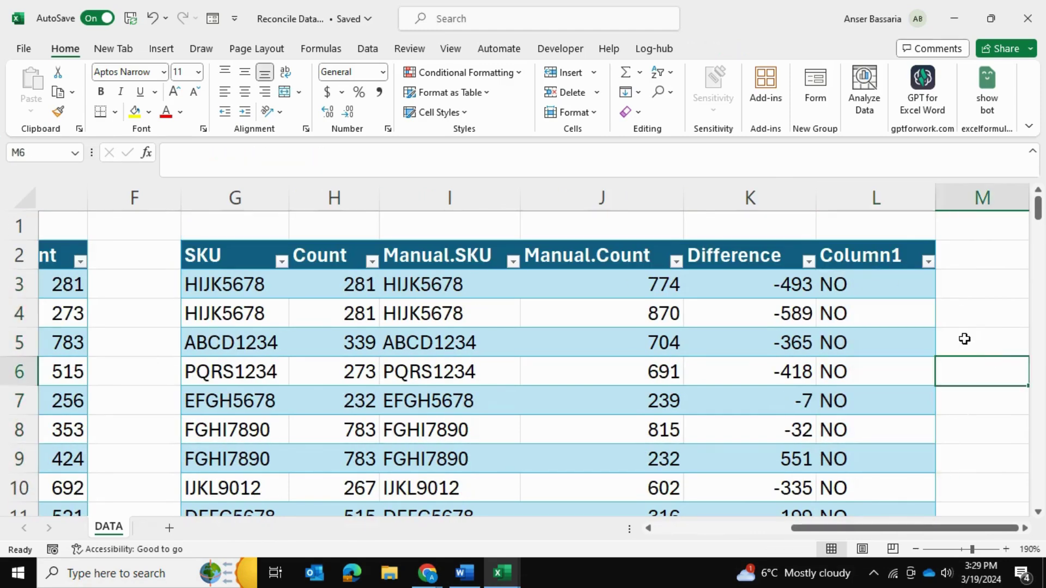
Rename the Column1 header in L2 to 'Match?' and select column L
left_click(872, 287)
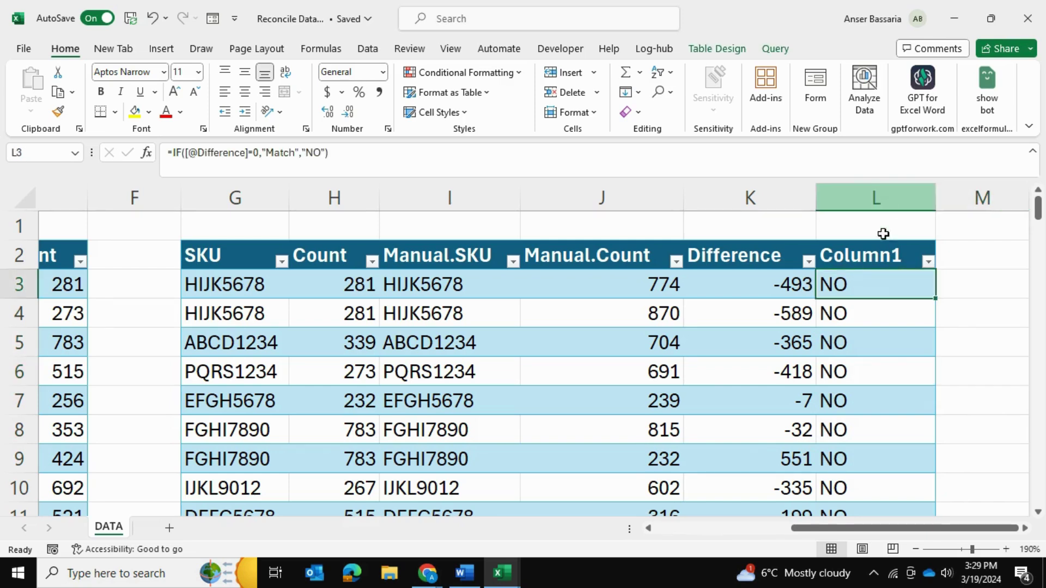
double_click(877, 261)
double_click(898, 262)
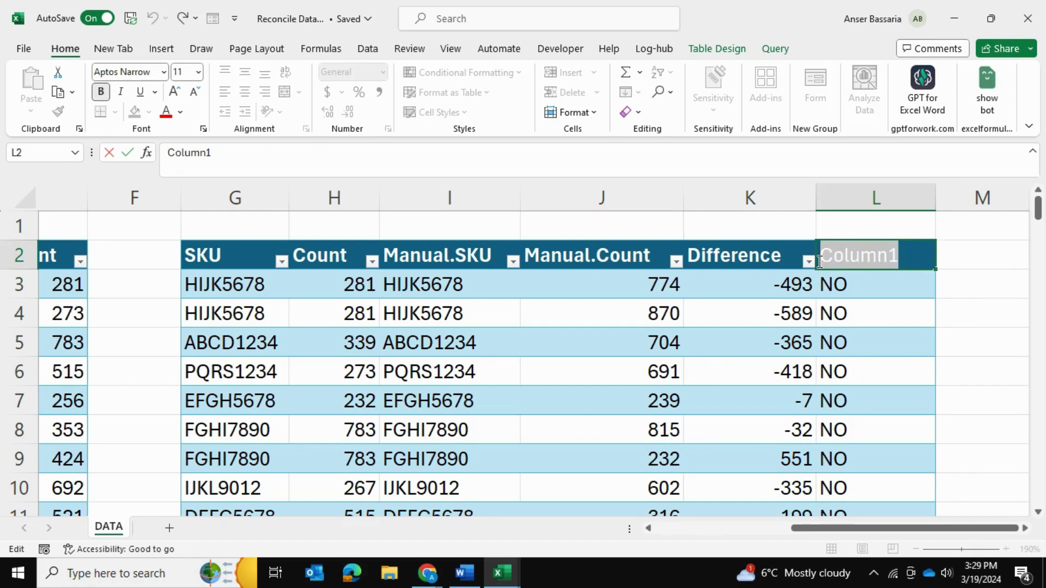
type("Match?")
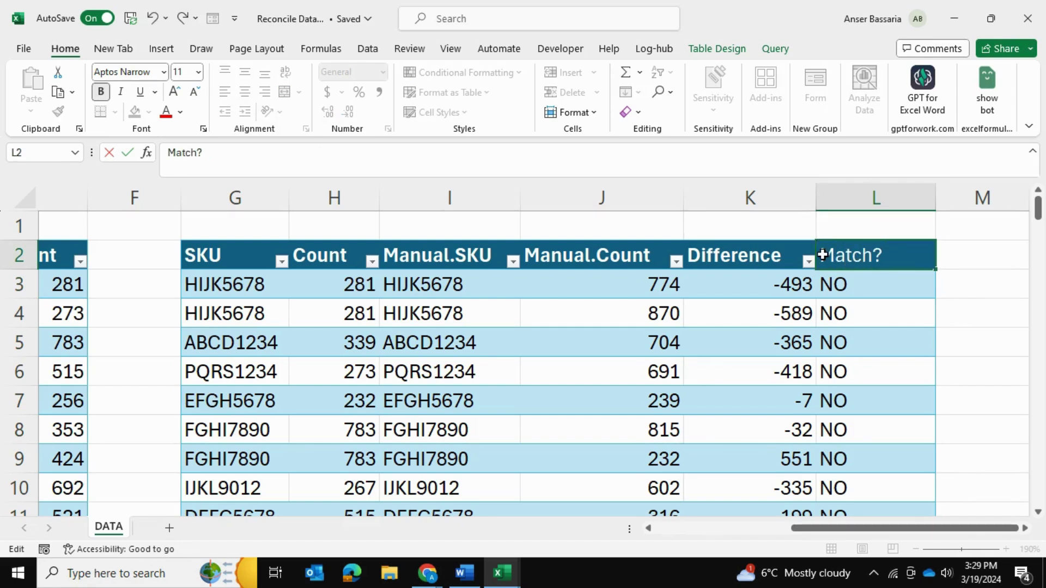
key("Return")
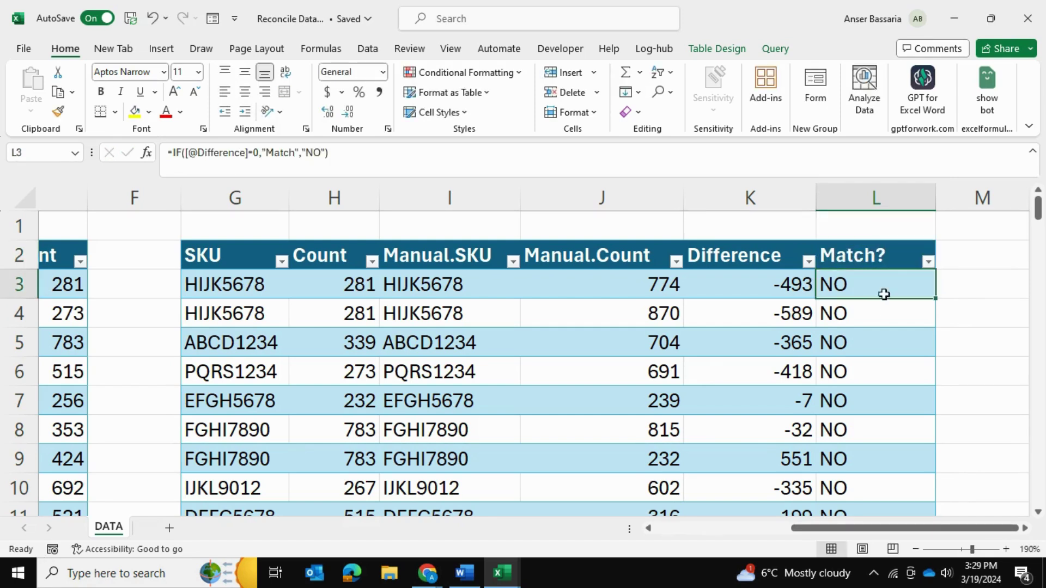
left_click(871, 198)
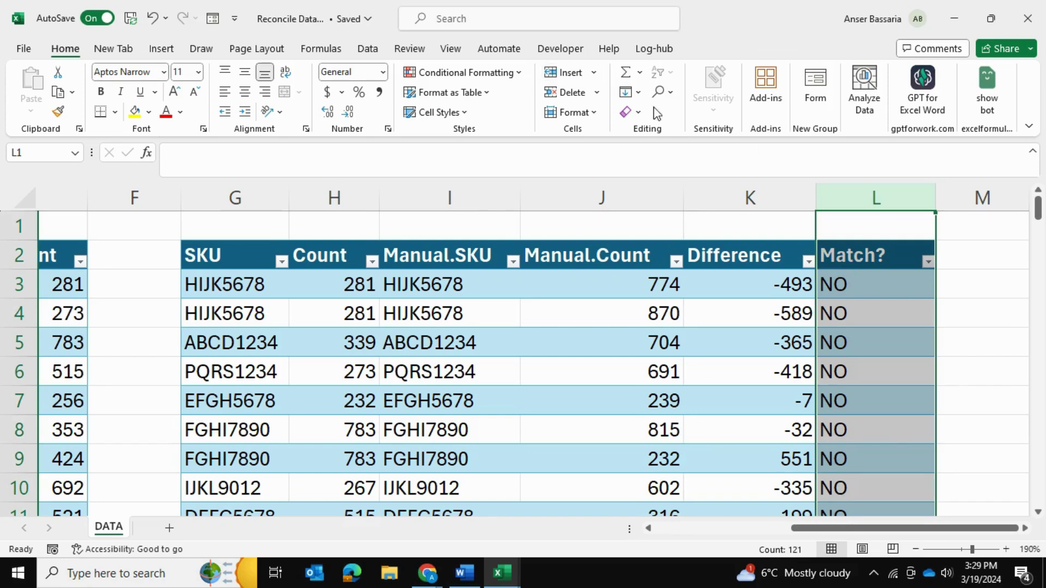
Add an Equal To highlight rule so 'NO' gets Light Red Fill with Dark Red Text
left_click(432, 75)
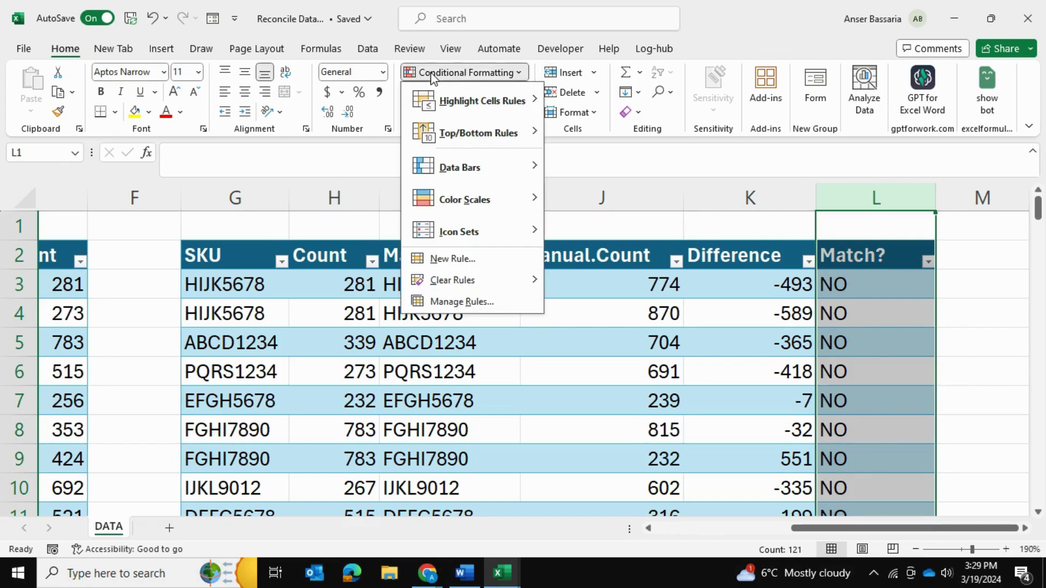
mouse_move(468, 101)
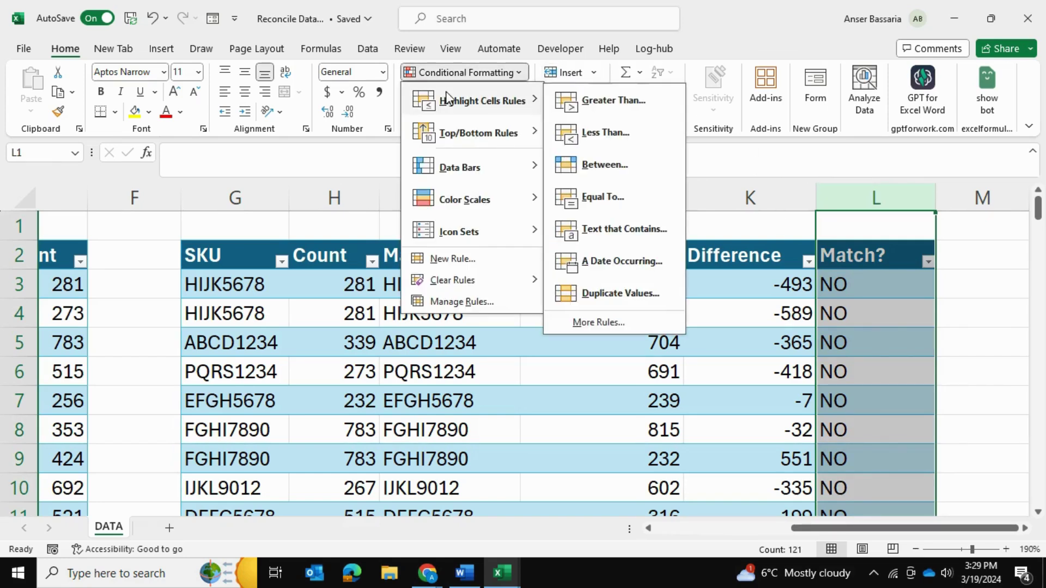
left_click(603, 197)
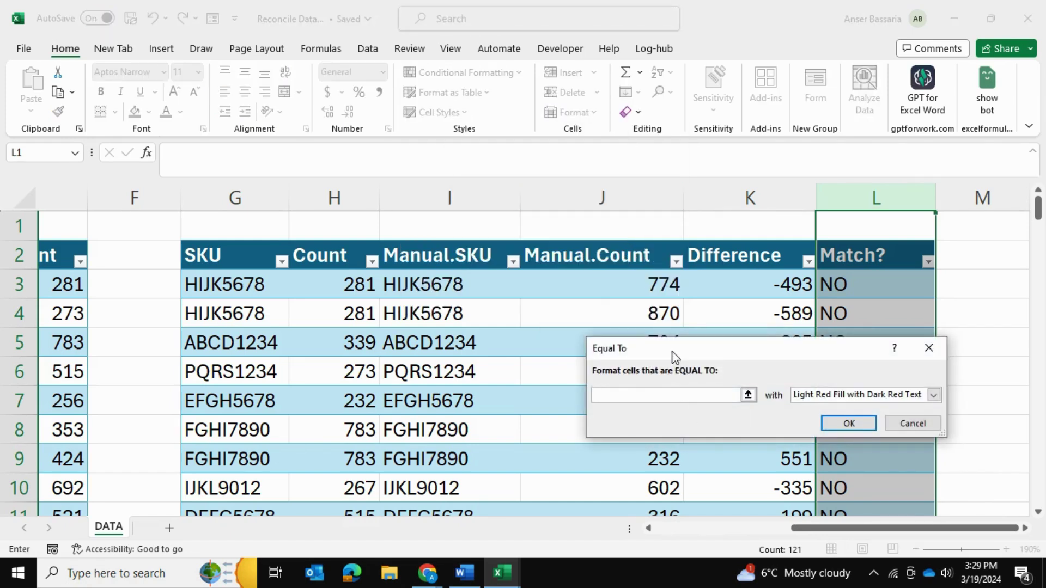
type("NO")
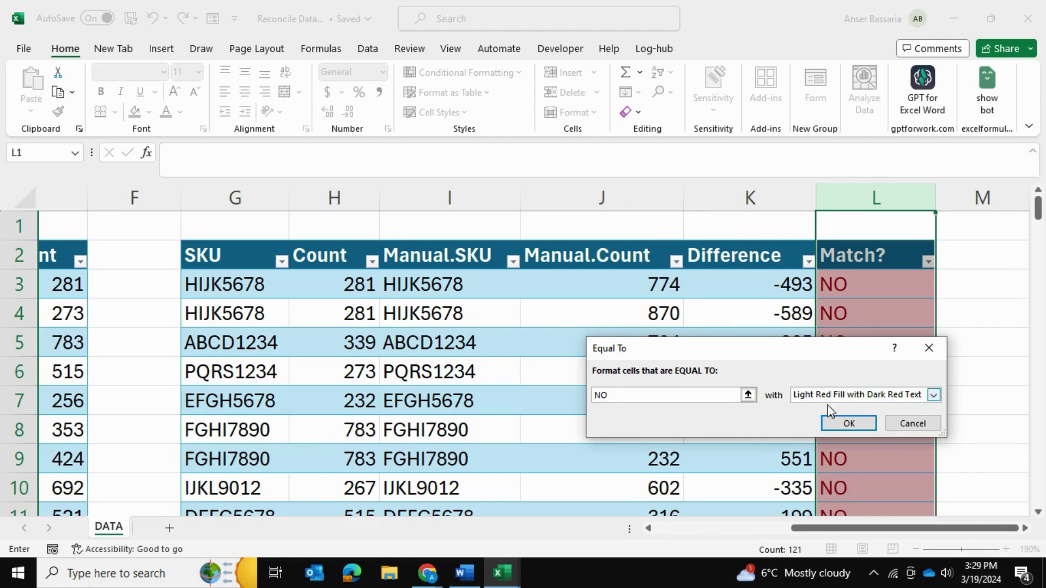
left_click(842, 417)
scroll(827, 376, "down", 11)
scroll(827, 376, "up", 11)
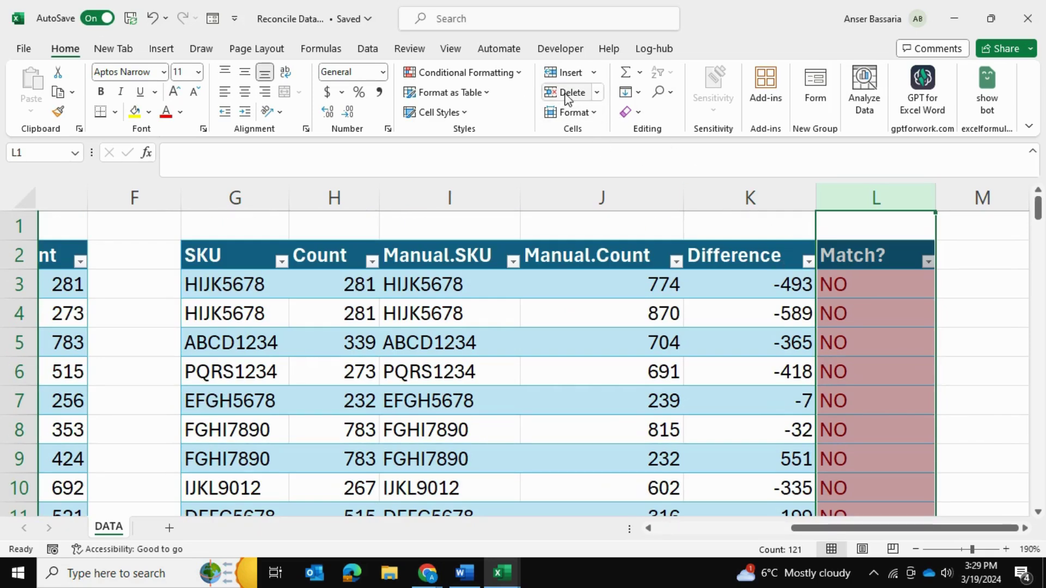
Add an Equal To highlight rule so 'Match' gets Green Fill with Dark Green Text
left_click(463, 73)
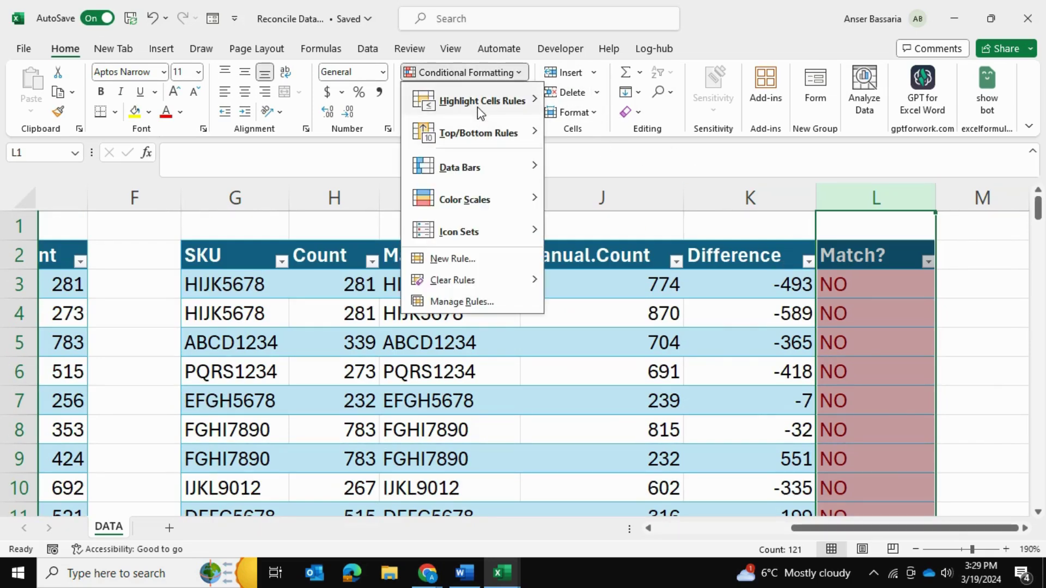
mouse_move(477, 107)
left_click(627, 197)
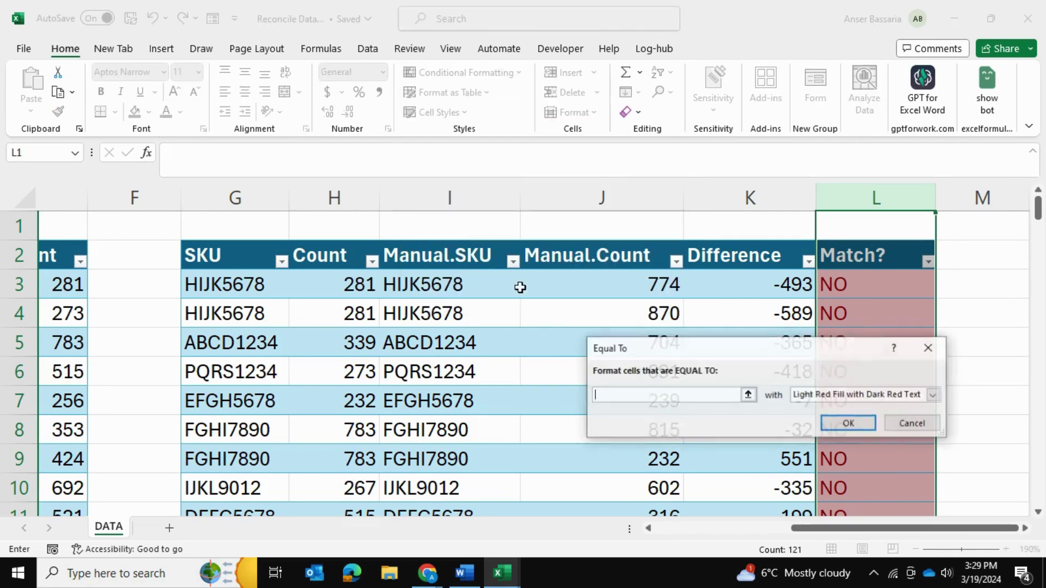
type("Match")
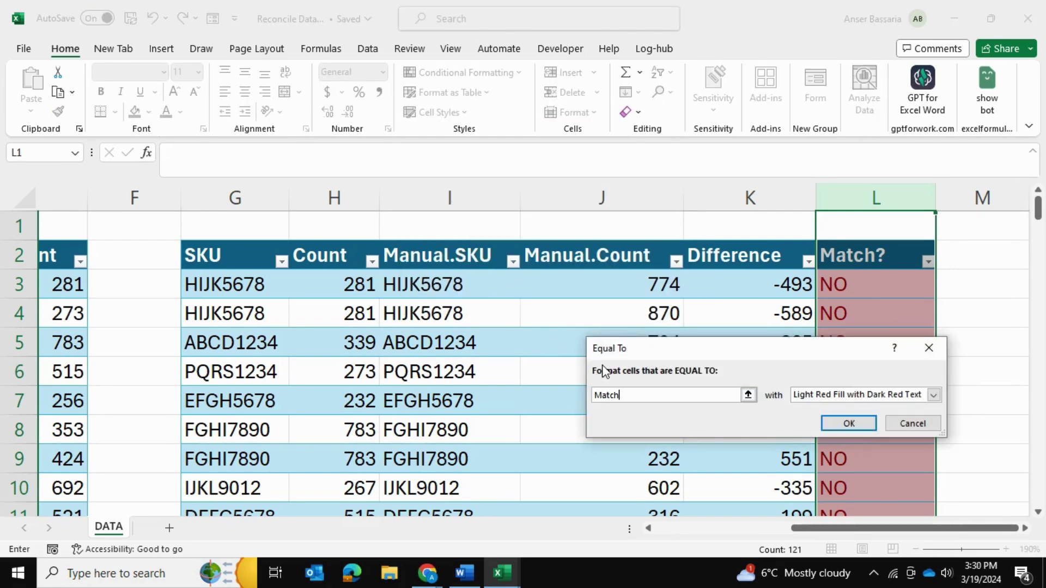
left_click(934, 396)
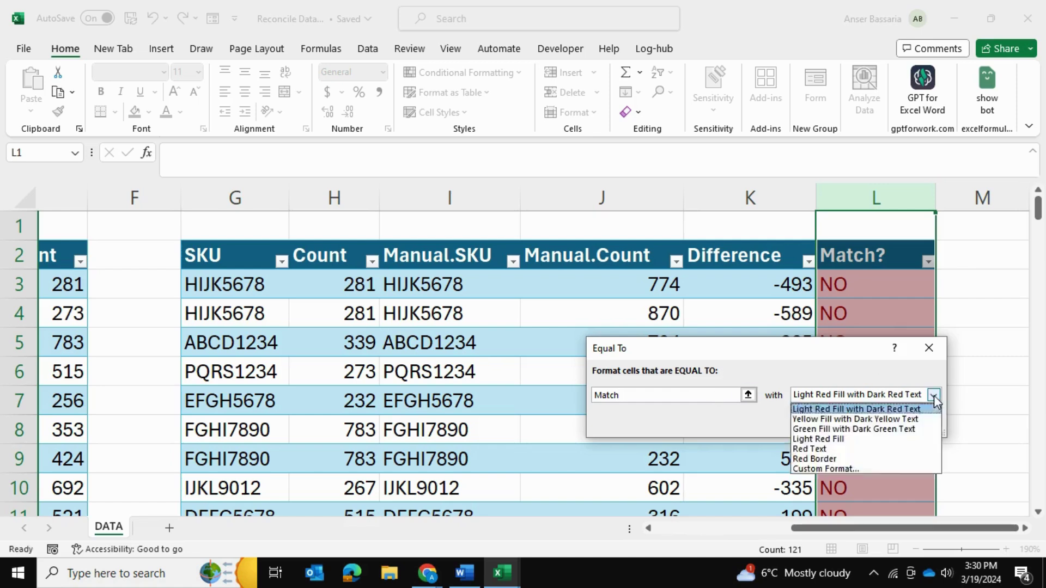
left_click(853, 429)
left_click(857, 424)
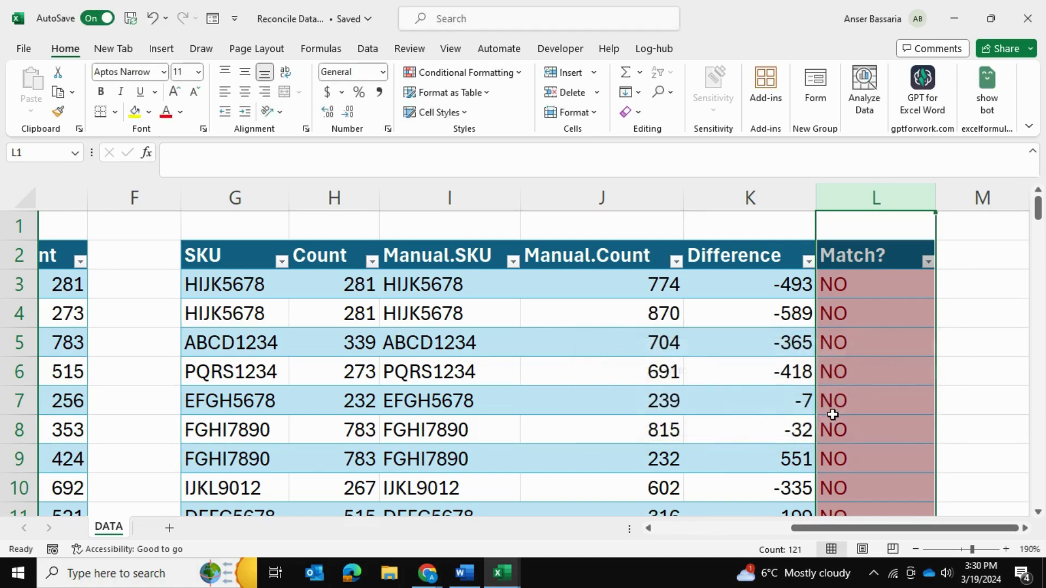
Deselect and scroll the Match? column to check the green and red highlighting
left_click(951, 353)
scroll(953, 362, "down", 7)
scroll(953, 362, "up", 1)
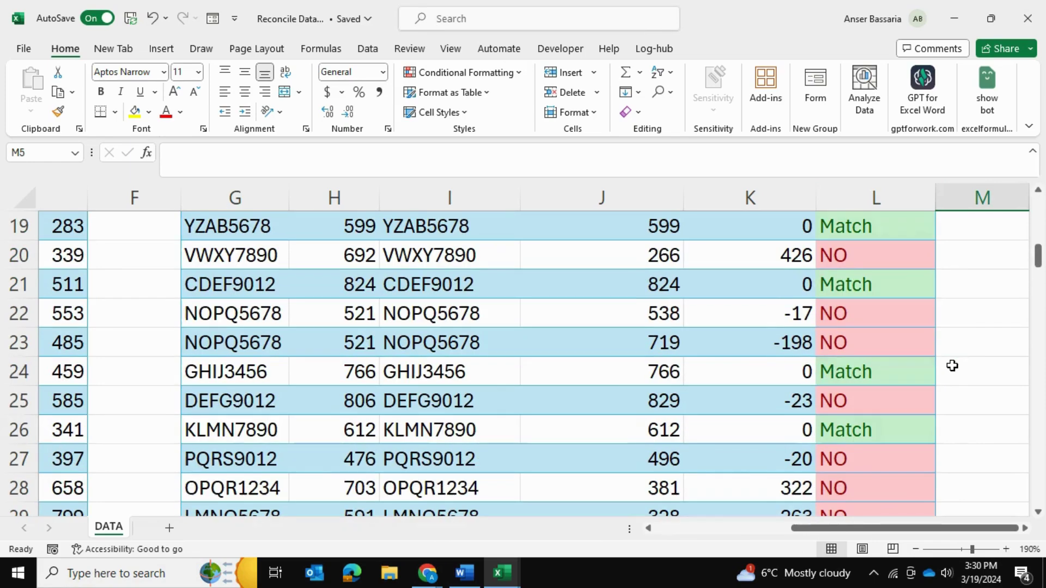
scroll(926, 444, "down", 17)
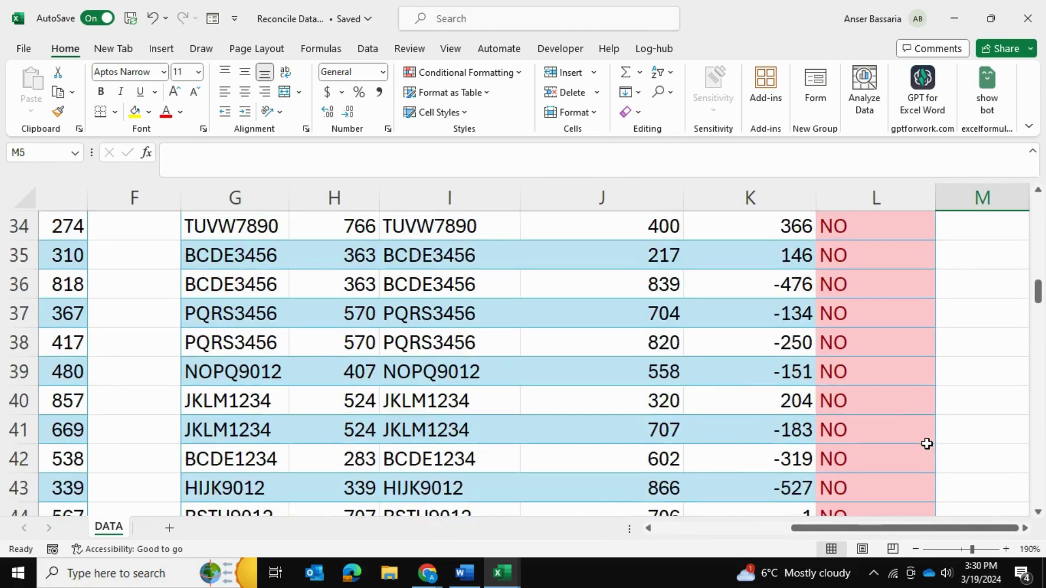
left_click(926, 444)
scroll(805, 393, "down", 2, "ctrl")
scroll(805, 392, "up", 19)
Hide columns H–K (Count, Manual.SKU, Manual.Count, Difference), leaving SKU beside Match?
scroll(806, 395, "up", 3)
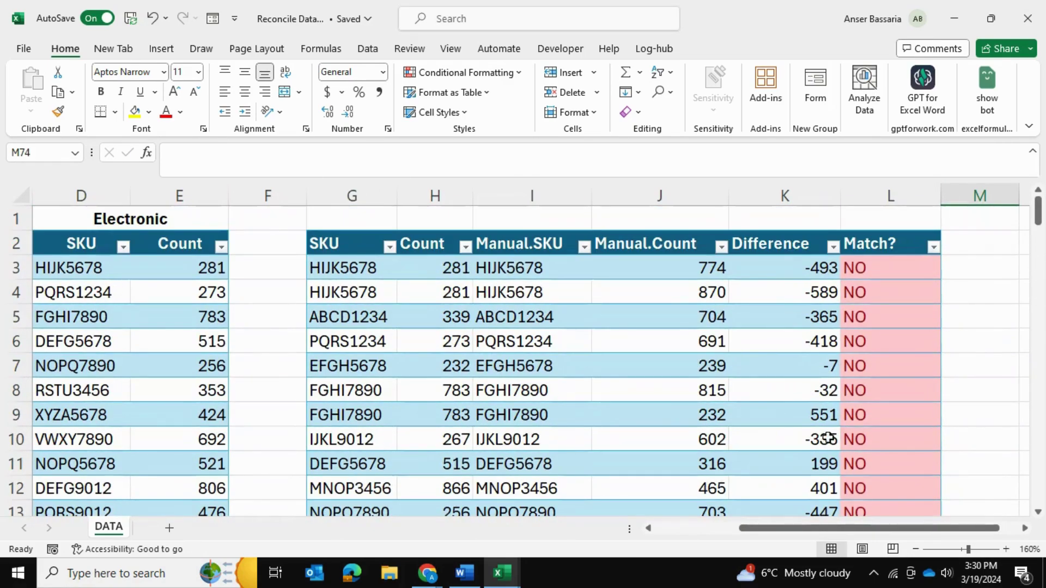
mouse_move(851, 532)
left_mouse_down()
mouse_move(866, 533)
mouse_move(837, 534)
left_mouse_up()
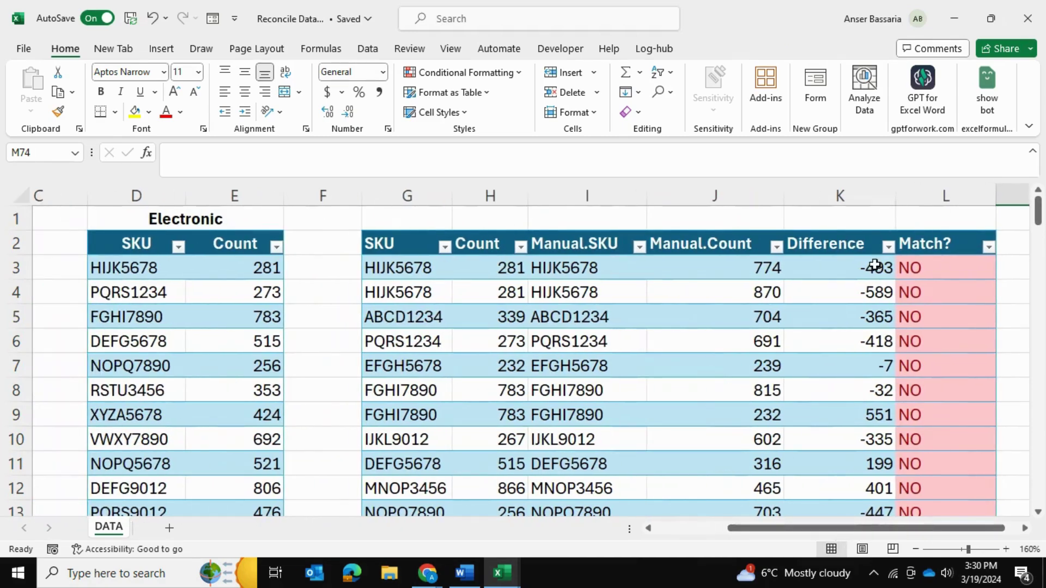
left_click_drag(839, 196, 429, 199)
mouse_move(829, 532)
left_mouse_down()
mouse_move(778, 536)
mouse_move(823, 533)
left_mouse_up()
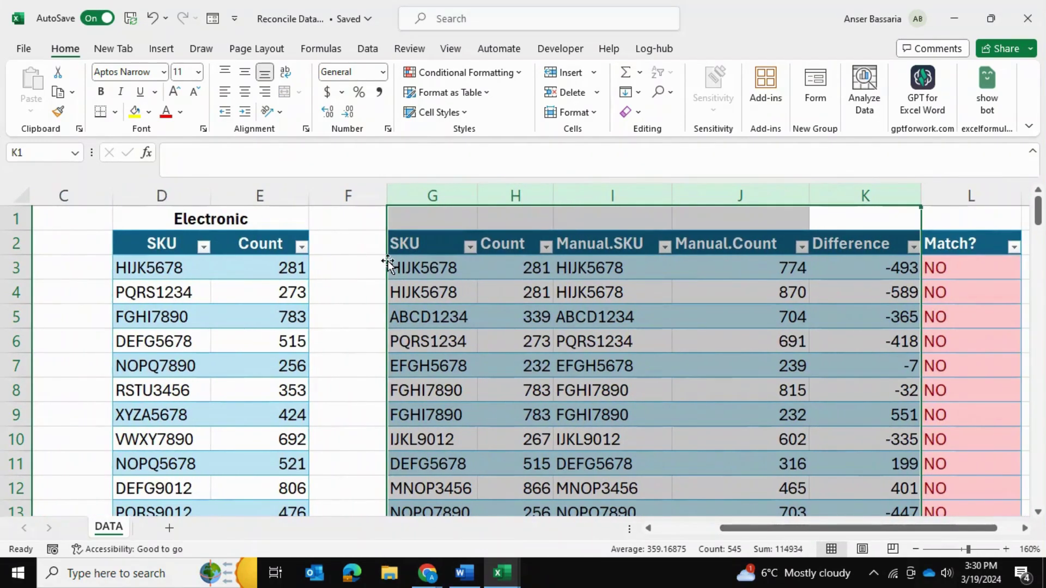
left_click_drag(892, 194, 538, 196)
right_click(539, 197)
left_click(609, 453)
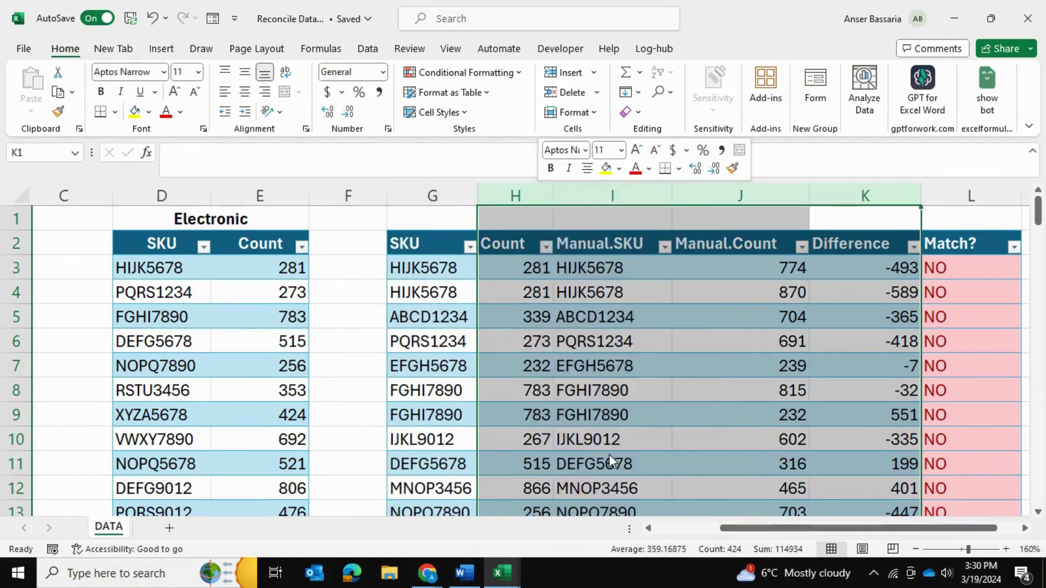
left_click(694, 316)
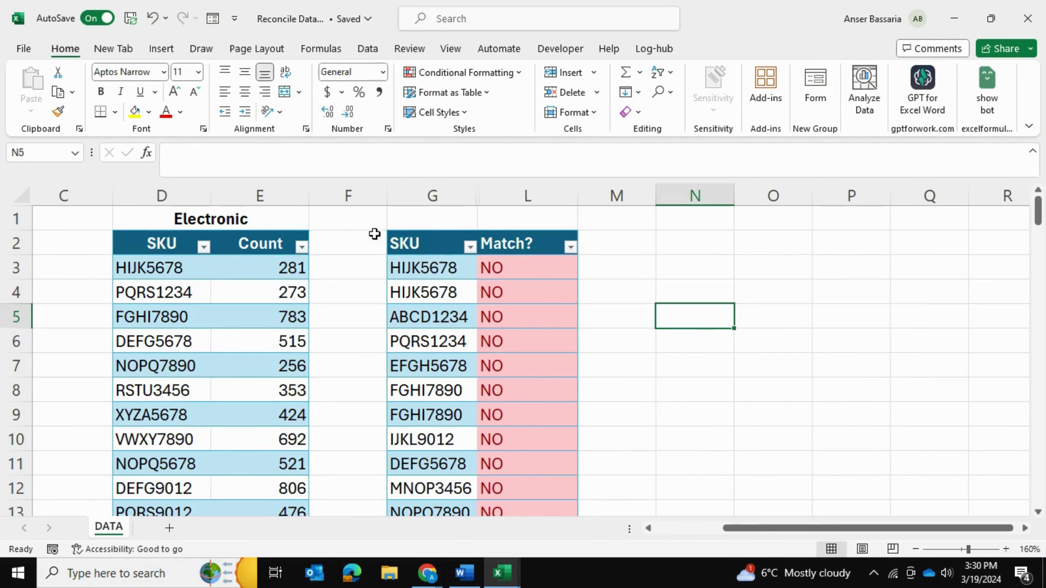
scroll(662, 293, "down", 19)
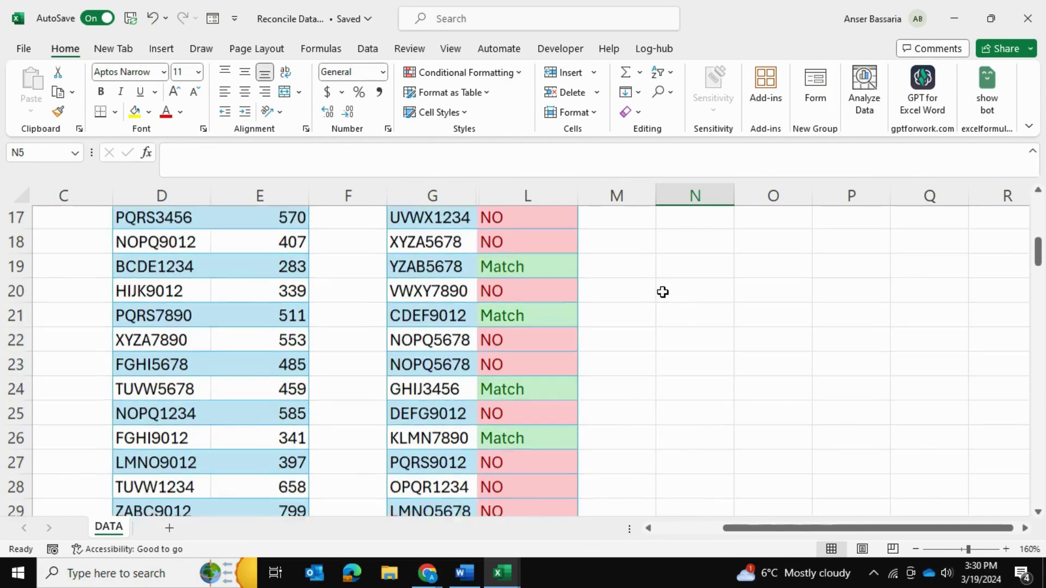
scroll(663, 293, "down", 4)
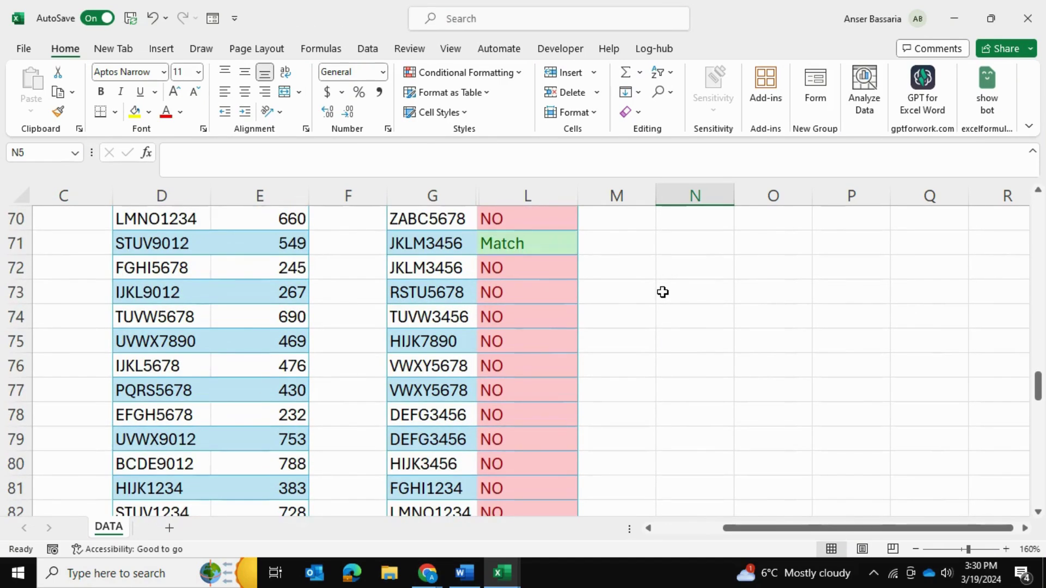
scroll(663, 293, "up", 20)
scroll(662, 292, "up", 1)
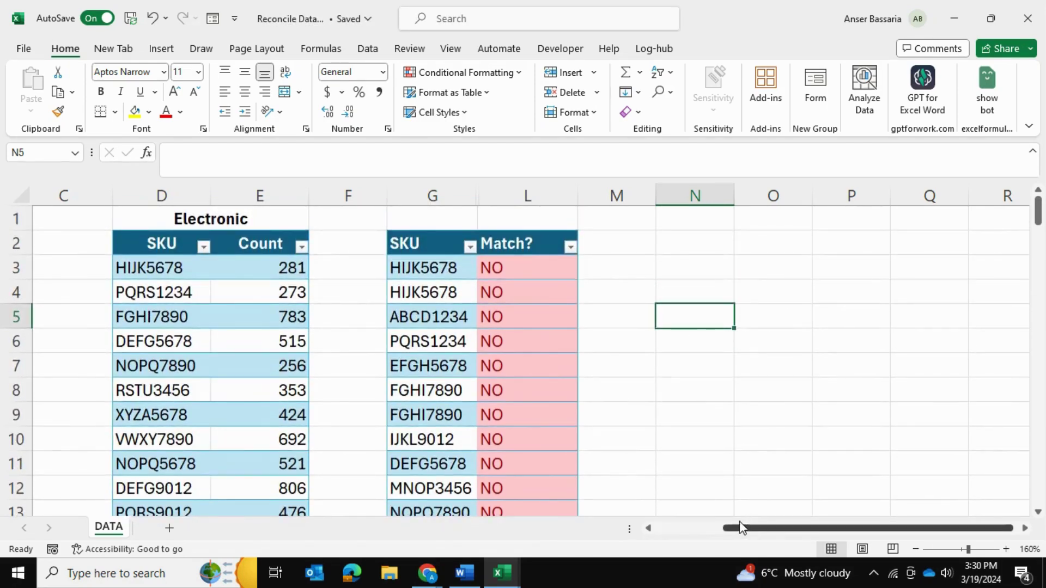
left_click_drag(741, 528, 645, 526)
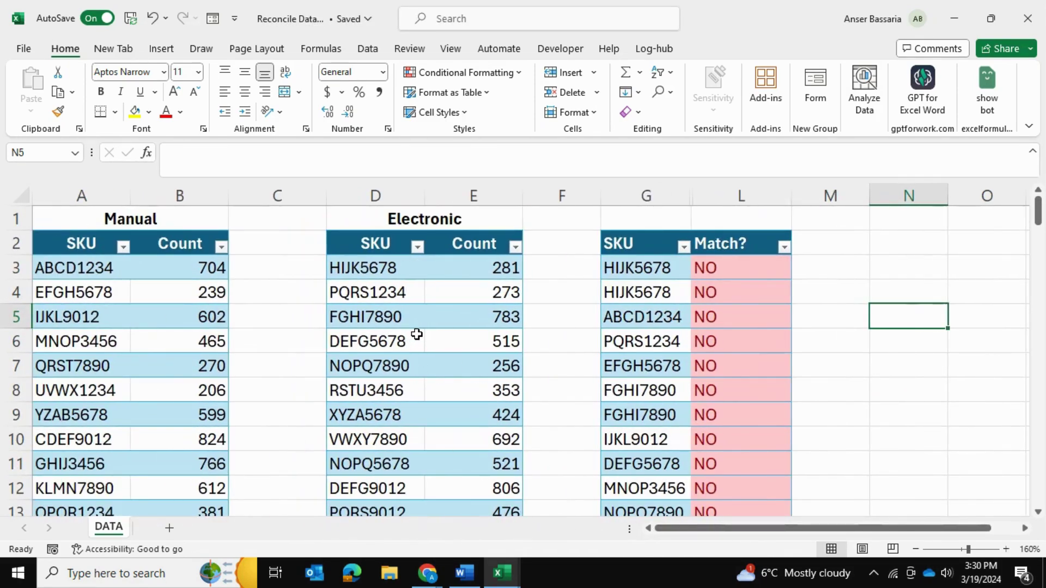
scroll(417, 335, "down", 12)
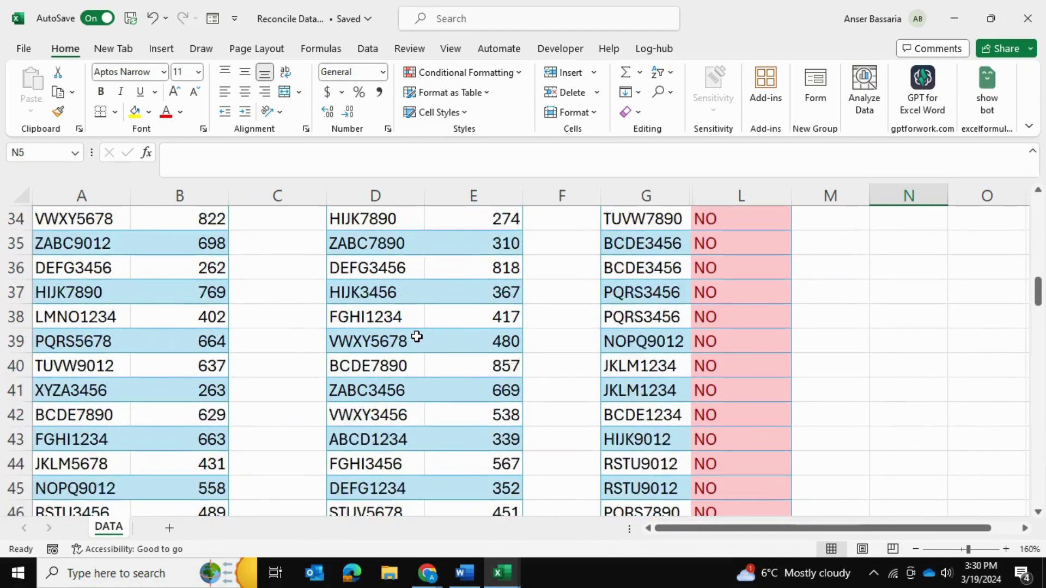
scroll(417, 336, "down", 3)
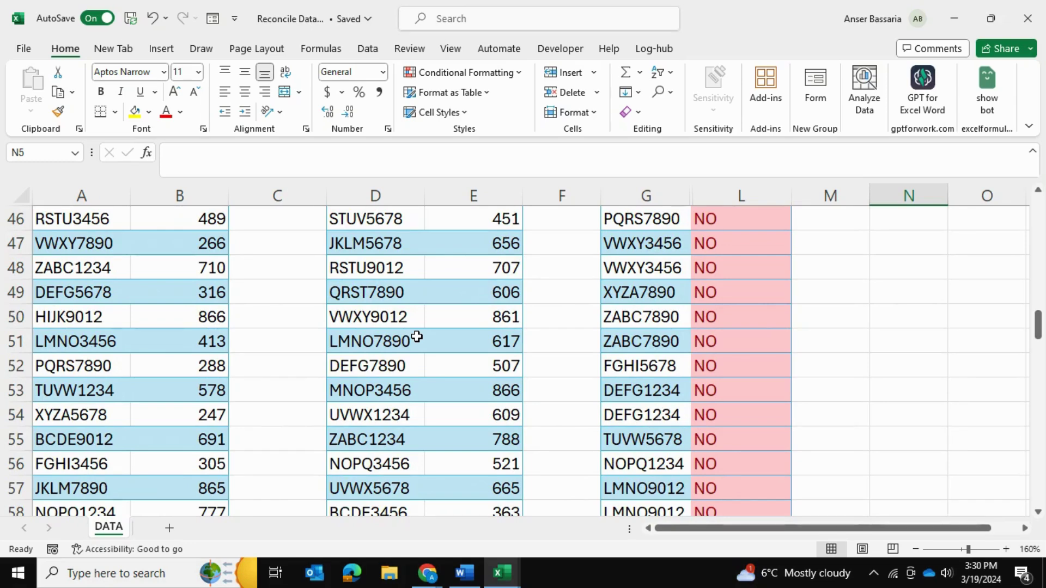